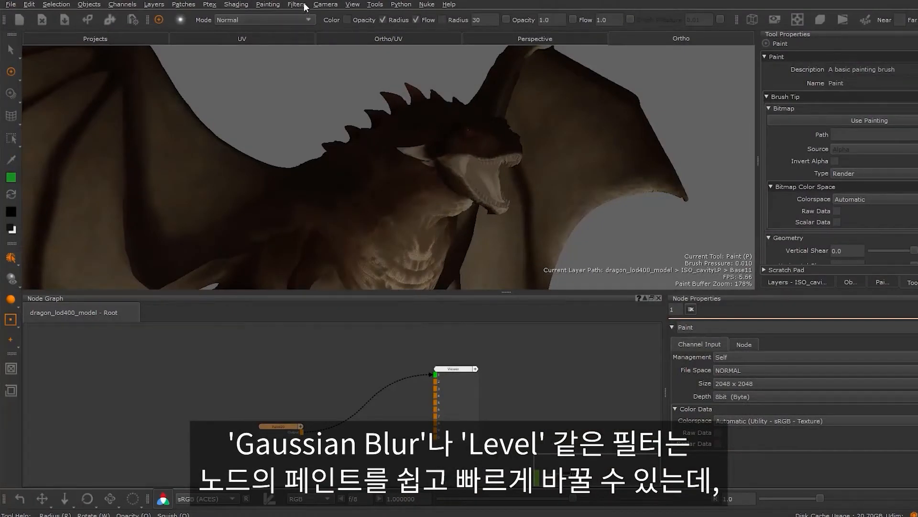
Filter the current paint target with a Gaussian blur of increased radius and a Levels adjustment with a white point of about 0.47
click(297, 5)
mouse_move(369, 41)
click(441, 63)
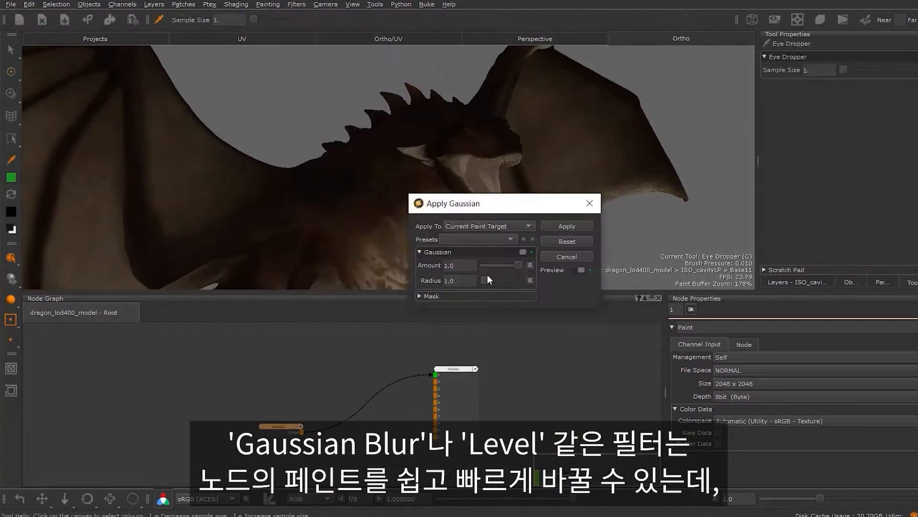
drag(489, 280, 520, 279)
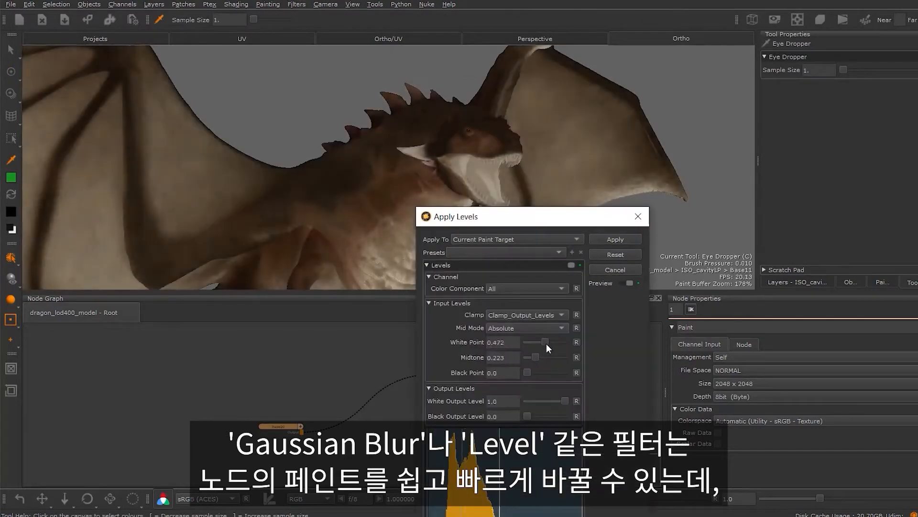
mouse_move(547, 343)
mouse_down()
mouse_move(554, 341)
mouse_move(547, 345)
mouse_up()
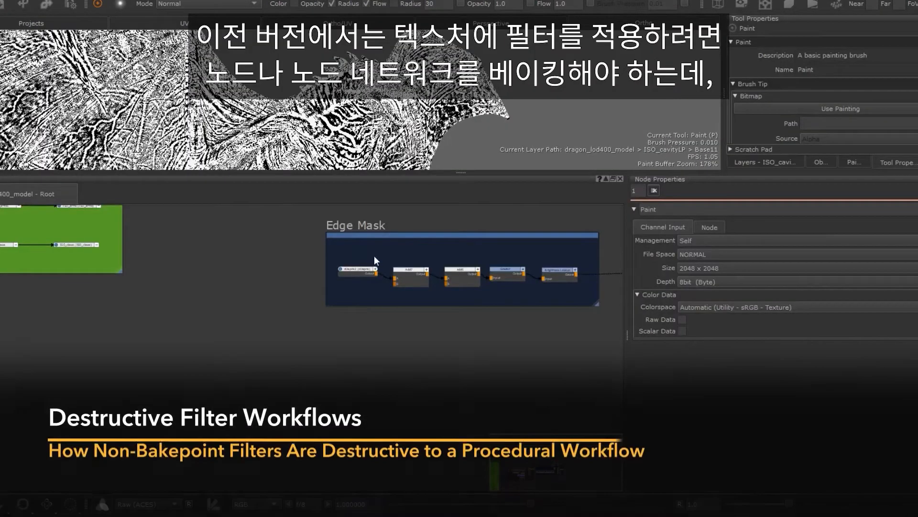
Group the five nodes in the Edge Mask backdrop and move the group towards the backdrop's centre
drag(374, 255, 564, 291)
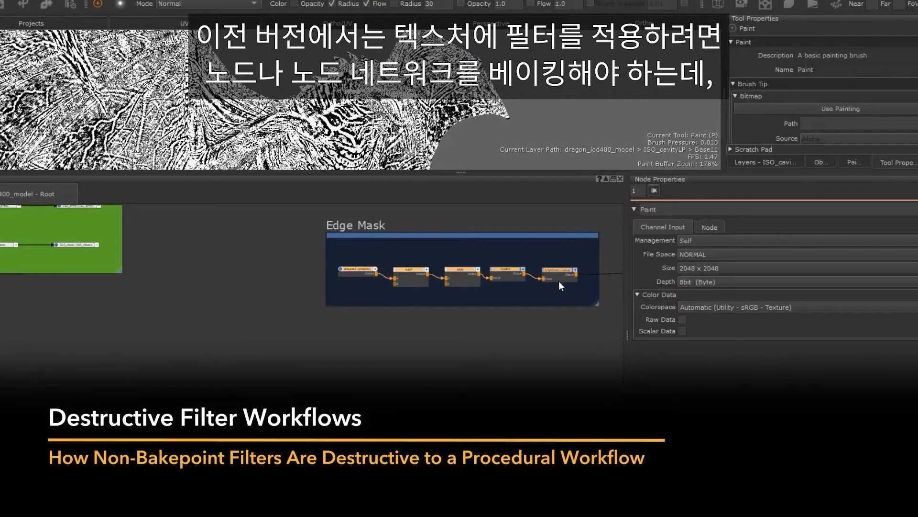
key(ctrl+g)
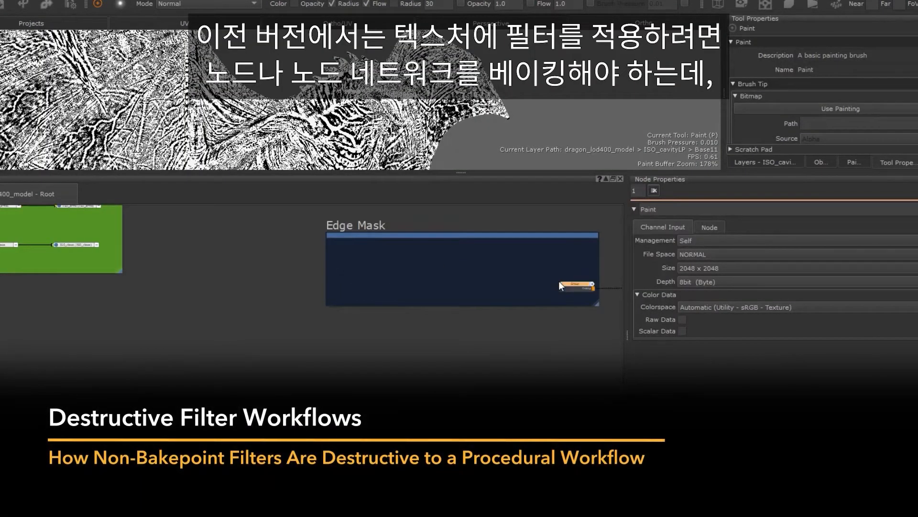
drag(568, 282, 460, 272)
Bake the Edge Mask group to a paint node
right_click(460, 273)
mouse_move(590, 314)
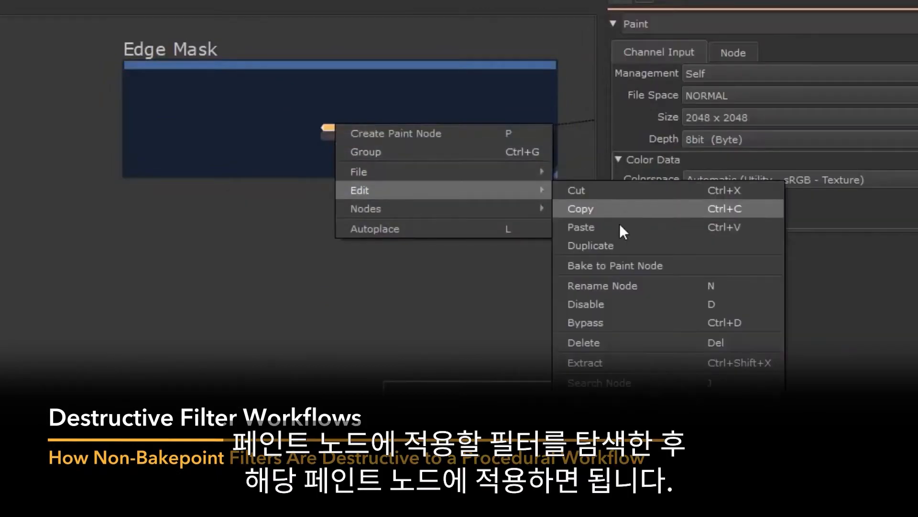
click(624, 266)
click(379, 342)
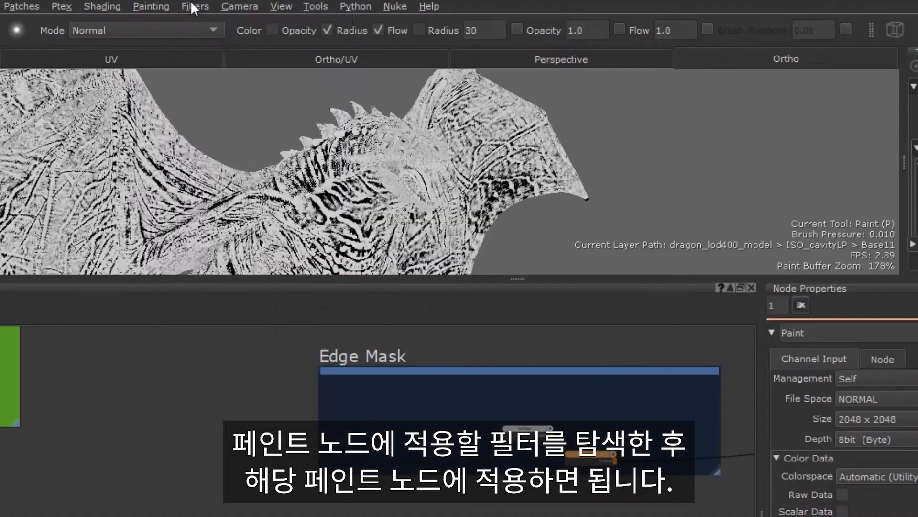
Try a Gaussian blur filter with a larger radius on the baked paint node
click(249, 5)
mouse_move(300, 41)
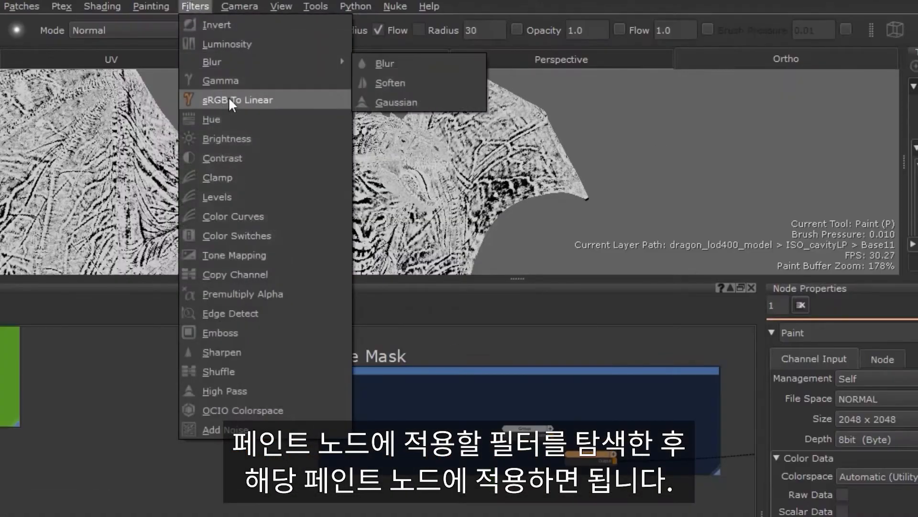
click(411, 102)
mouse_move(446, 374)
mouse_down()
mouse_move(481, 377)
mouse_move(455, 378)
mouse_up()
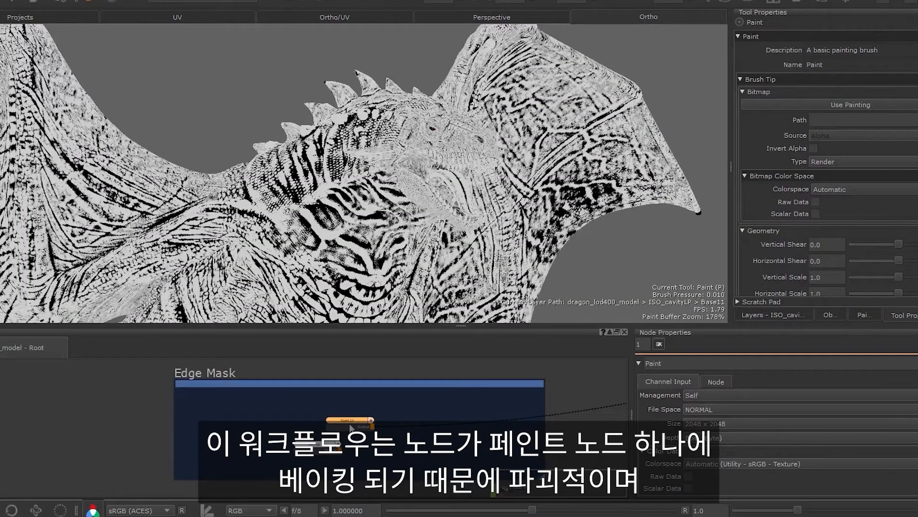
Delete the baked paint node from the Edge Mask backdrop, leaving the group in place
scroll(350, 428, up, 3)
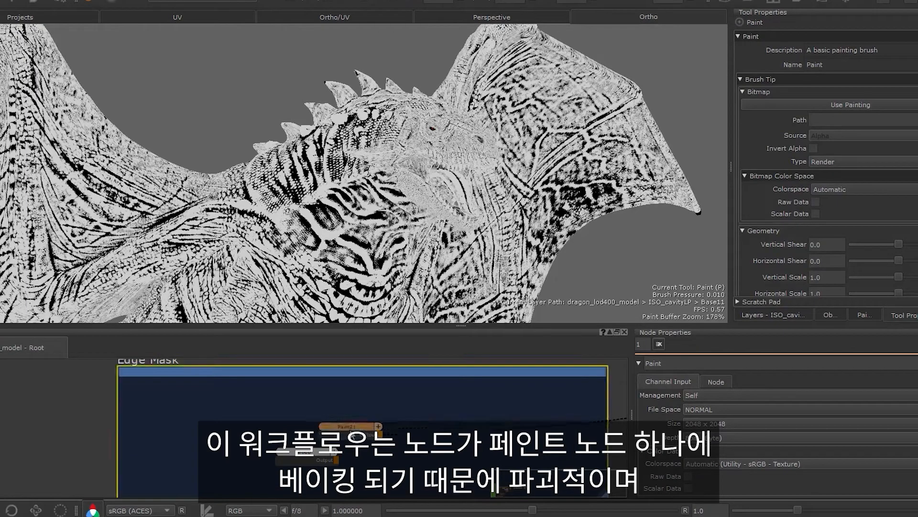
drag(345, 428, 348, 422)
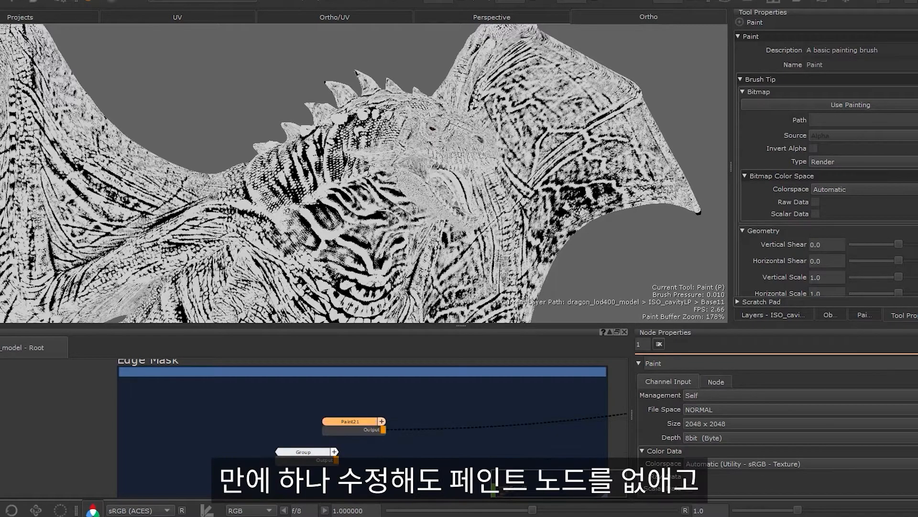
scroll(386, 426, down, 1)
key(Delete)
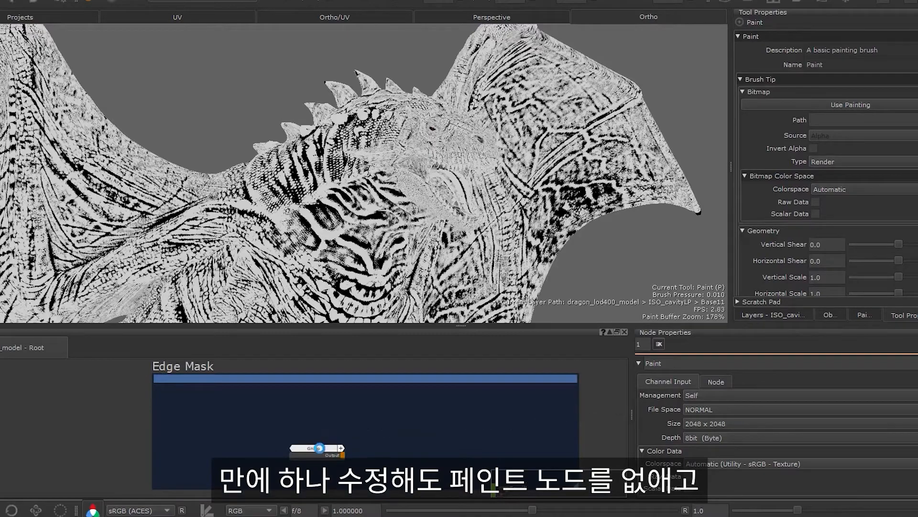
Bake the Edge Mask group to a new paint node and apply a Gaussian filter with radius 37.12 to it
right_click(319, 448)
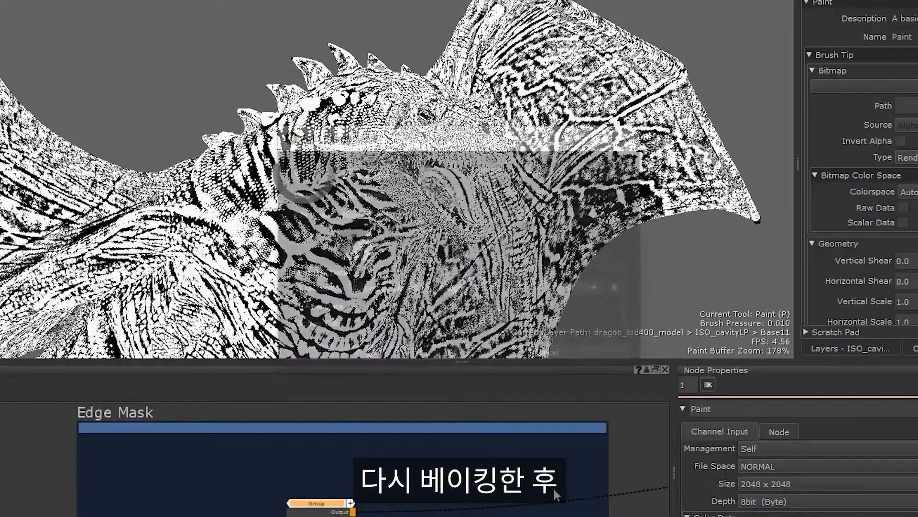
click(432, 351)
click(115, 6)
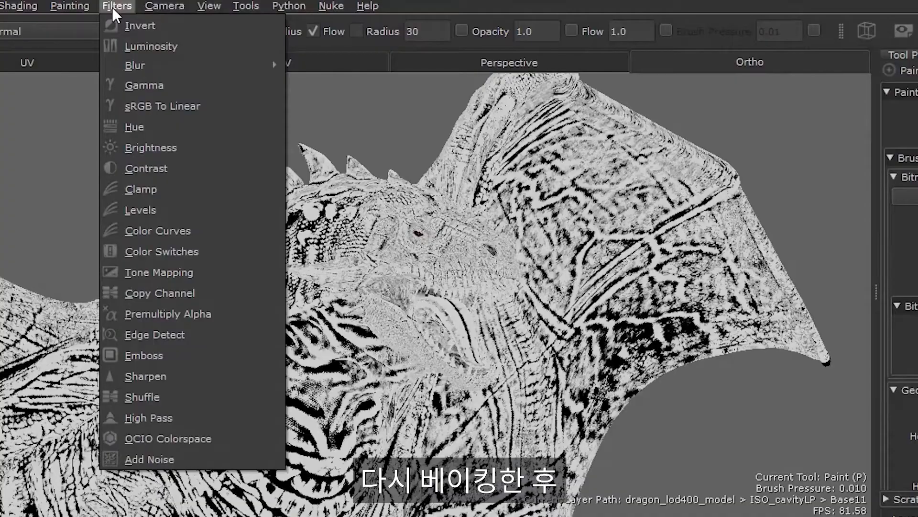
mouse_move(182, 65)
click(335, 107)
drag(448, 288, 468, 301)
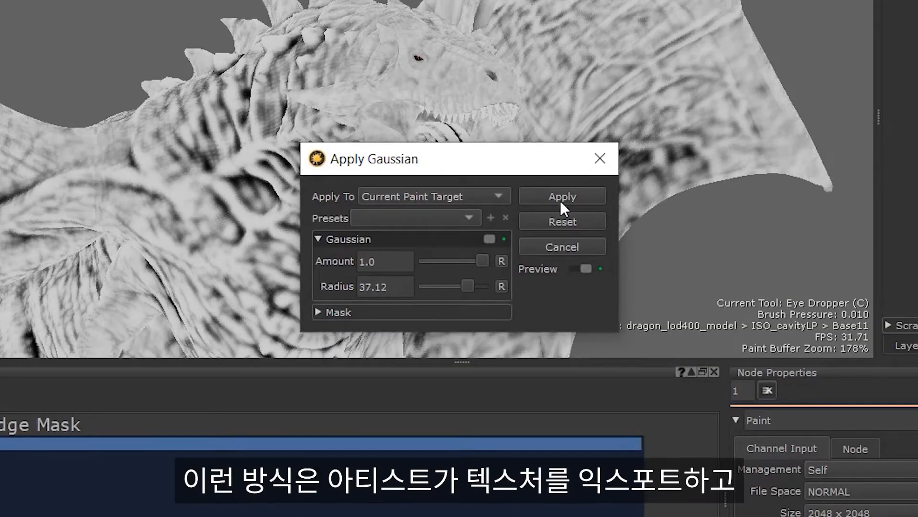
click(561, 198)
Export all patches of the zDisp4k2 node to the Desktop as TIF files, using the $CHANNEL.$LAYER.$UDIM.tif template
right_click(197, 387)
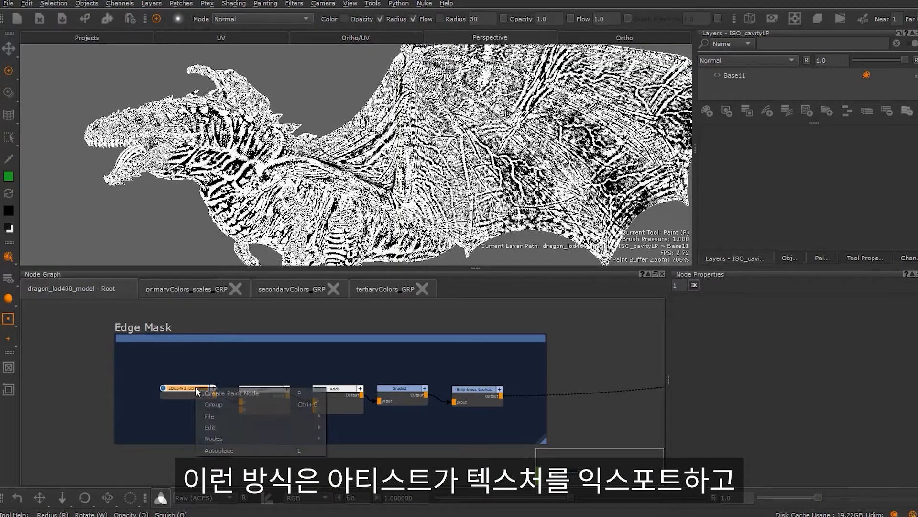
mouse_move(223, 407)
click(353, 427)
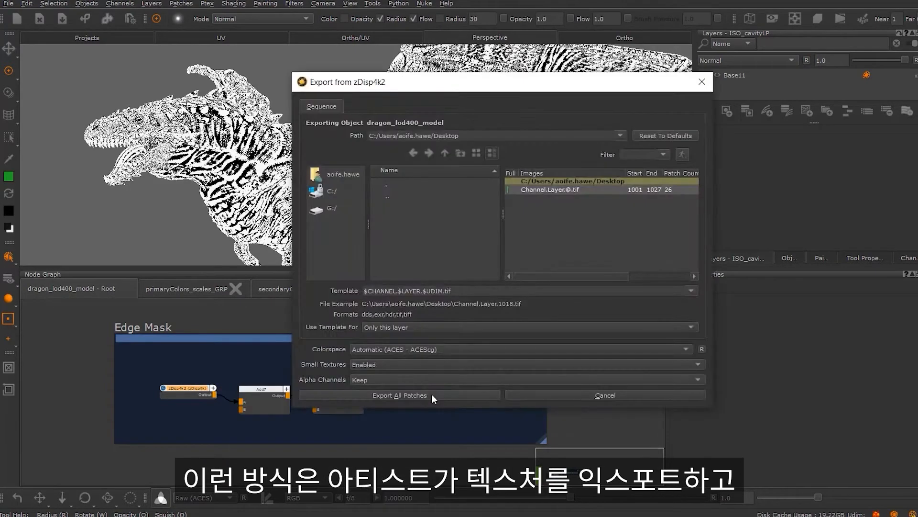
click(431, 394)
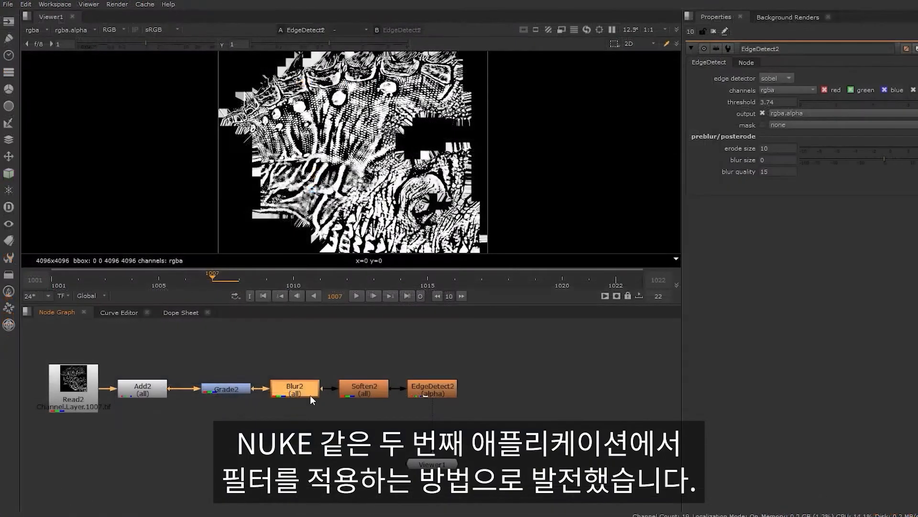
Switch to Nuke and increase the size of the Blur2 node
double_click(294, 392)
drag(794, 89, 829, 88)
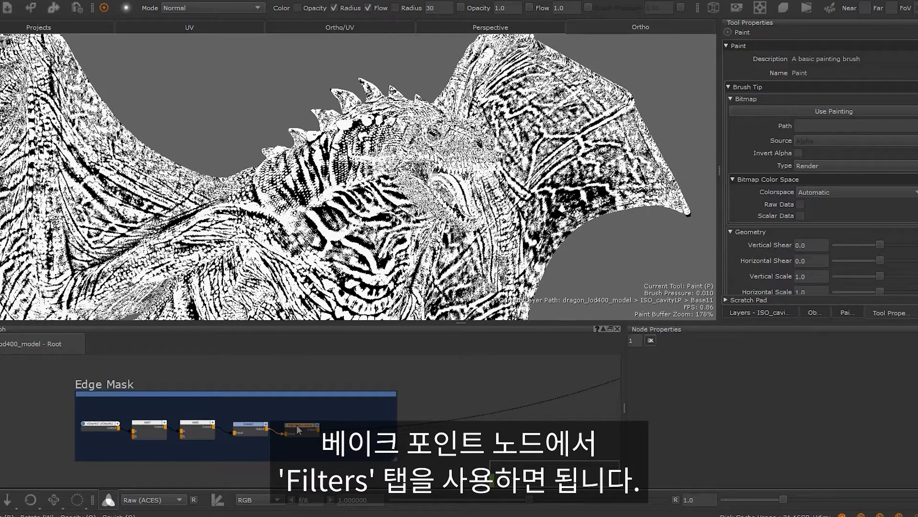
Back in Mari, add a Bake Point node after the last node of the Edge Mask chain
right_click(297, 425)
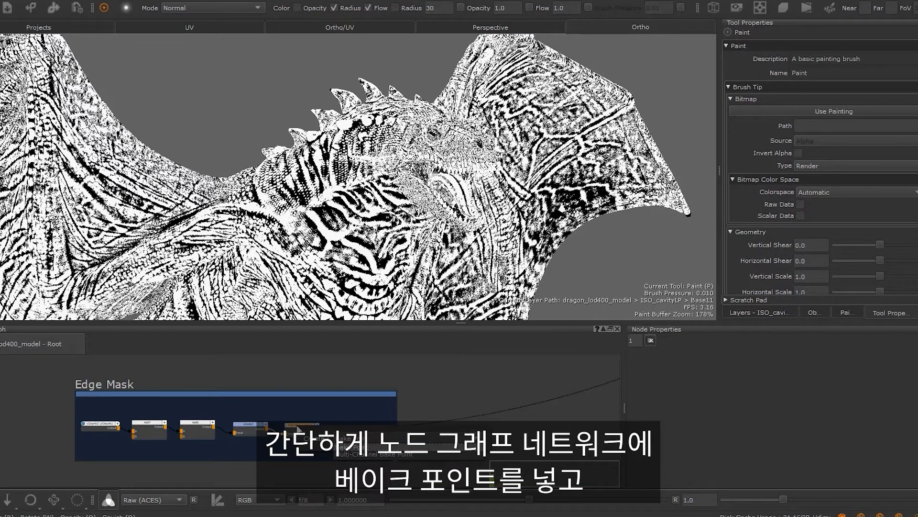
click(354, 446)
click(425, 316)
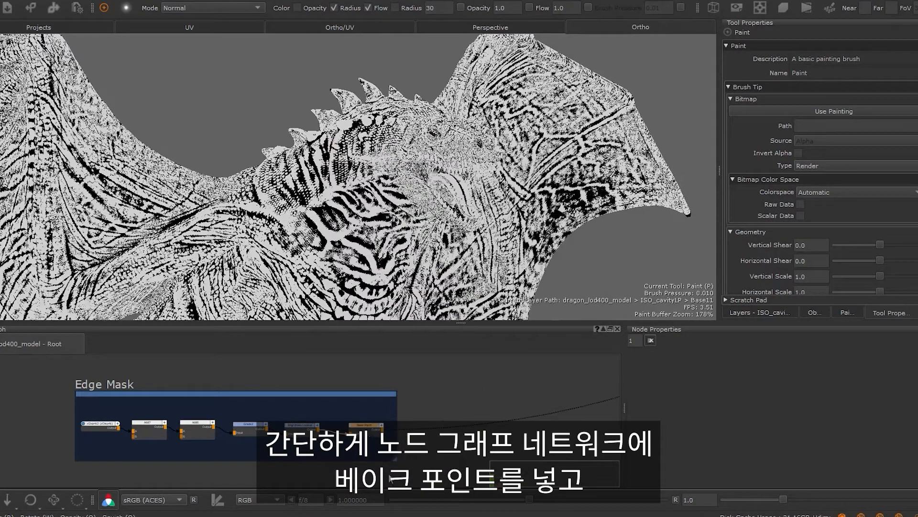
Add a Gaussian filter with a radius of about 34.5 to the Bake Point's filter stack
double_click(372, 430)
click(732, 376)
click(746, 401)
click(445, 231)
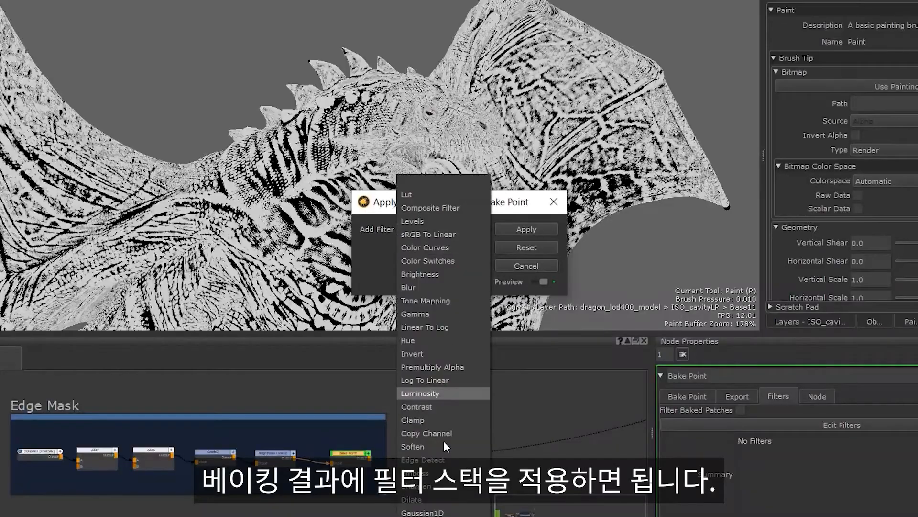
click(446, 485)
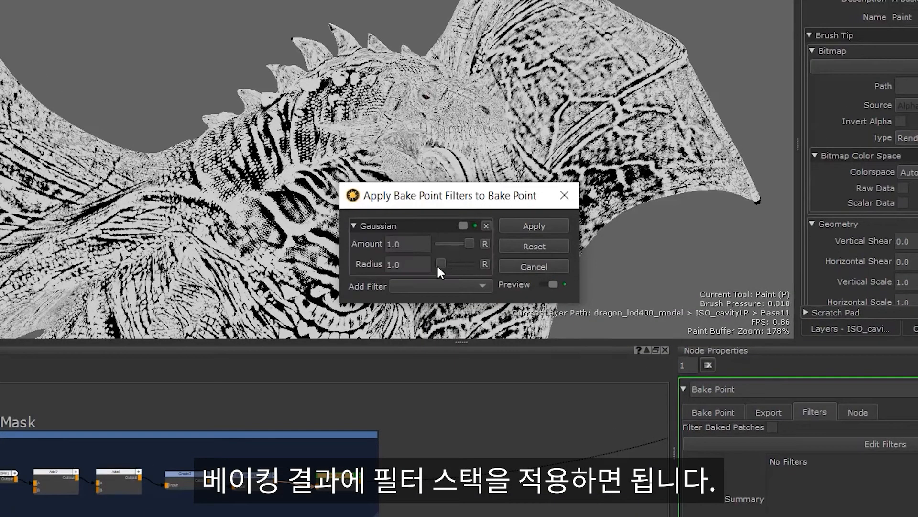
drag(437, 264, 457, 271)
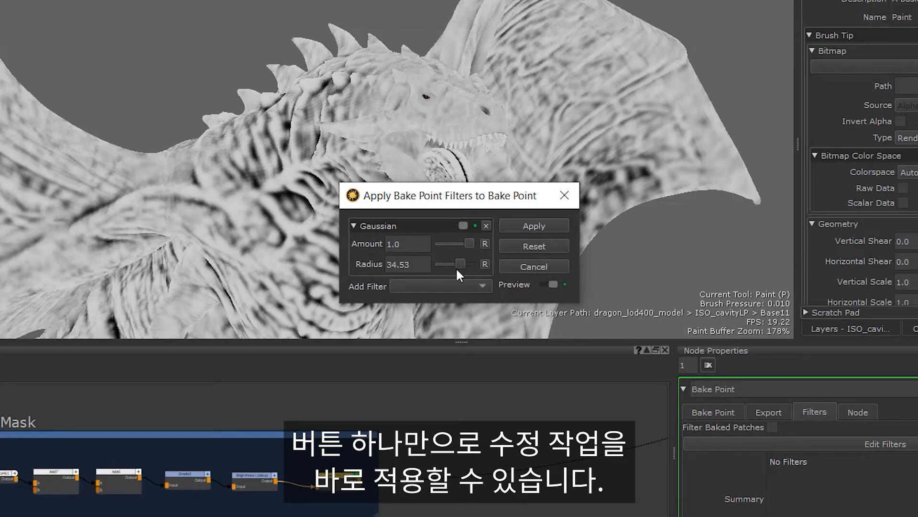
Add a Levels filter to the Bake Point's filter stack and switch that filter off and on again
click(449, 286)
click(407, 217)
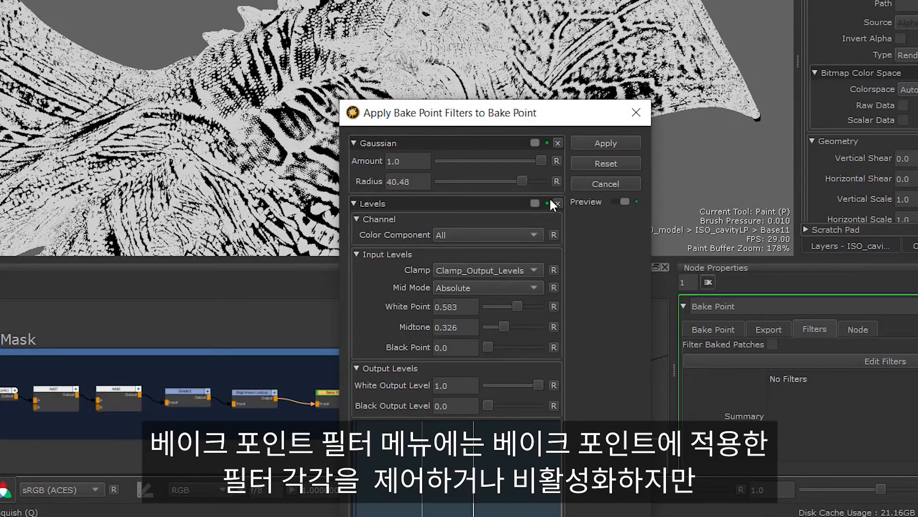
click(534, 203)
click(531, 203)
Toggle the filter preview off and on to compare the filtered and unfiltered bake
click(622, 201)
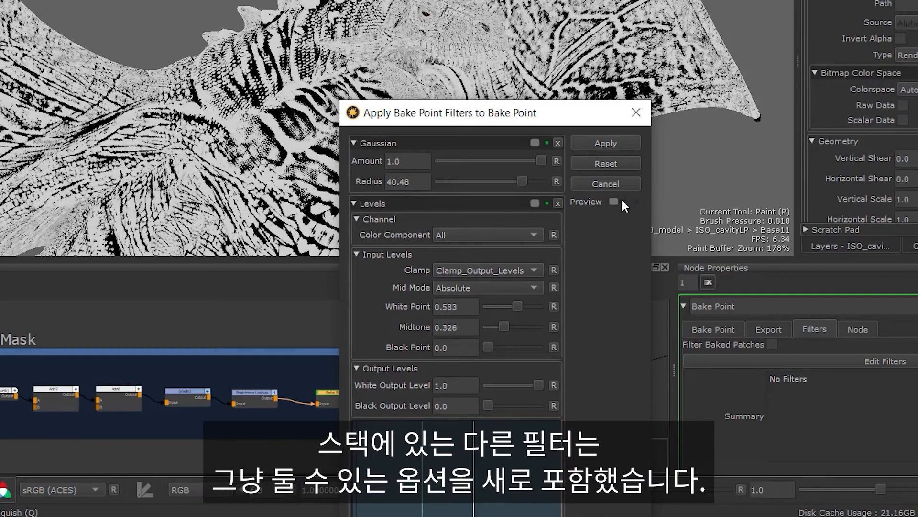
click(621, 201)
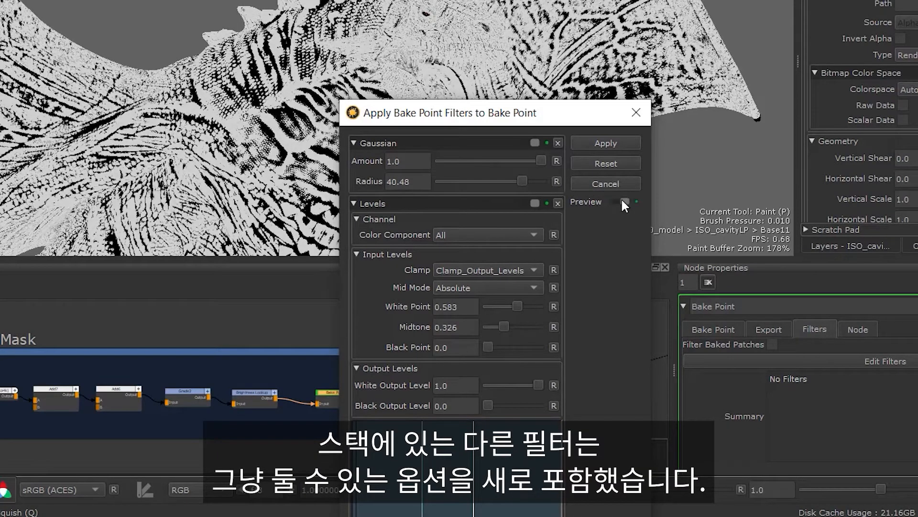
click(622, 201)
click(622, 201)
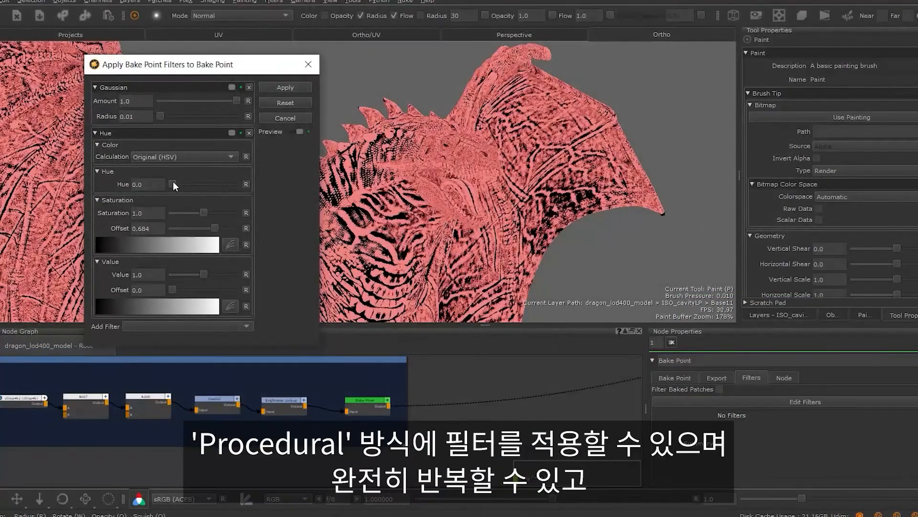
Raise the hue and the Gaussian radius in the filter stack, and remove the Hue filter
drag(173, 182, 195, 196)
mouse_move(160, 115)
mouse_down()
mouse_move(205, 117)
mouse_move(168, 120)
mouse_move(186, 125)
mouse_move(175, 127)
mouse_move(165, 118)
mouse_up()
click(249, 133)
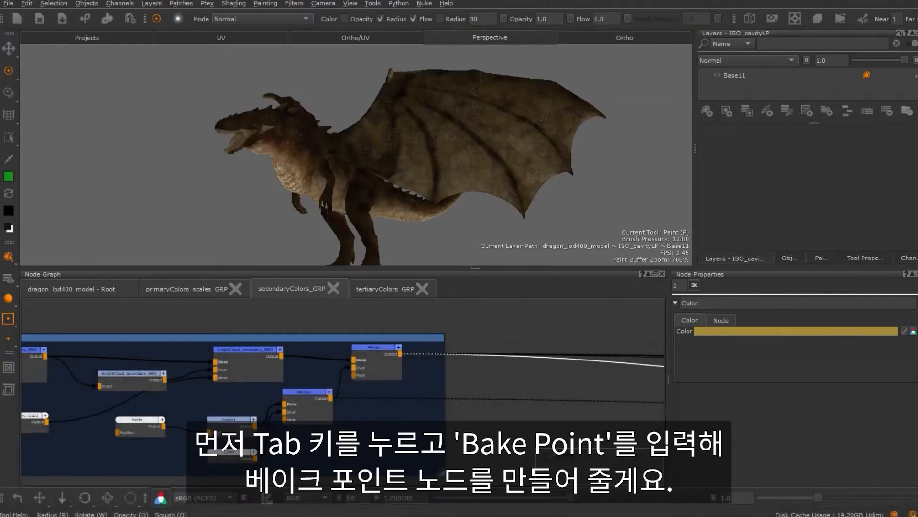
Create a 2048 x 2048, 16bit (Half) Bake Point node in secondaryColors_GRP and place it just after the Merge node
click(546, 335)
key(Tab)
text(Bake Point)
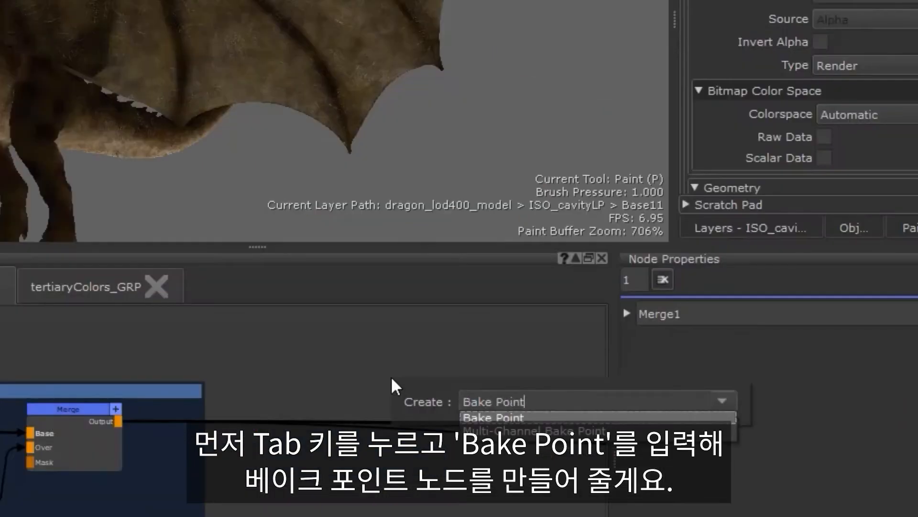
key(Return)
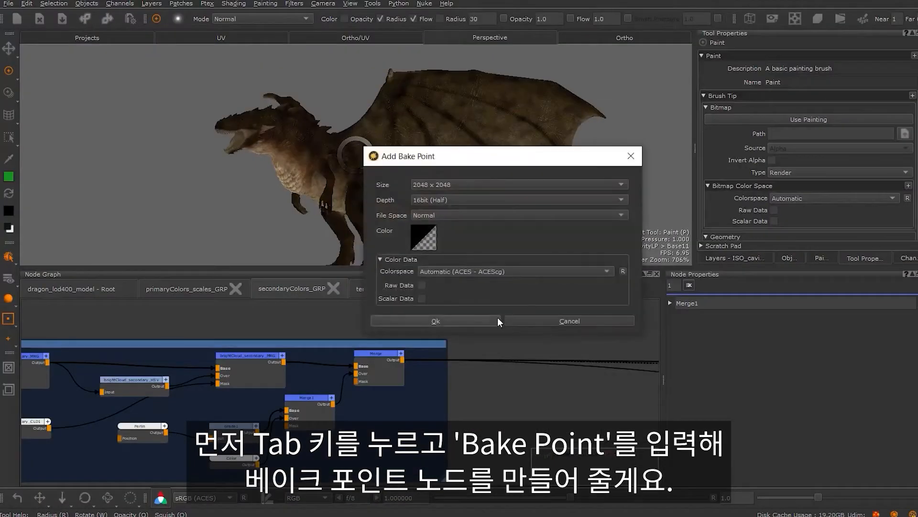
click(497, 317)
drag(569, 343, 482, 358)
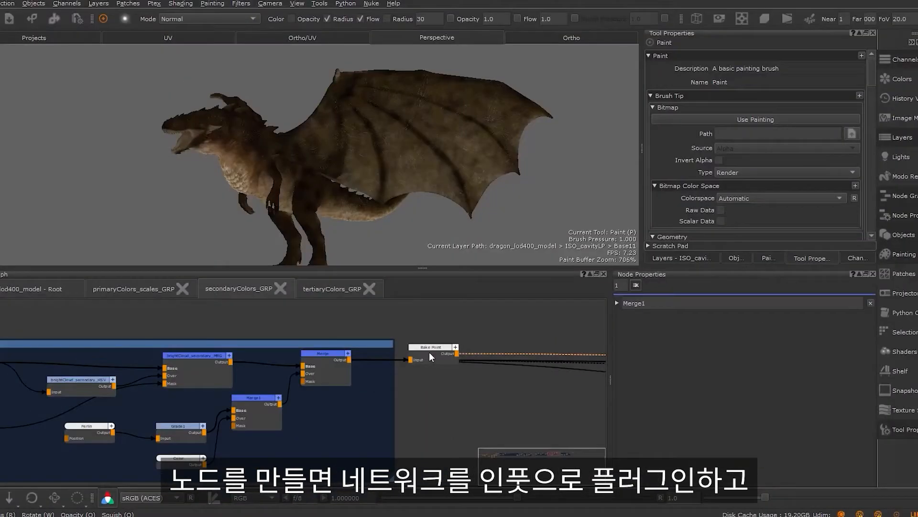
Open the Bake Point node's properties and enable Limit Bake Range in its patch baking settings
double_click(429, 347)
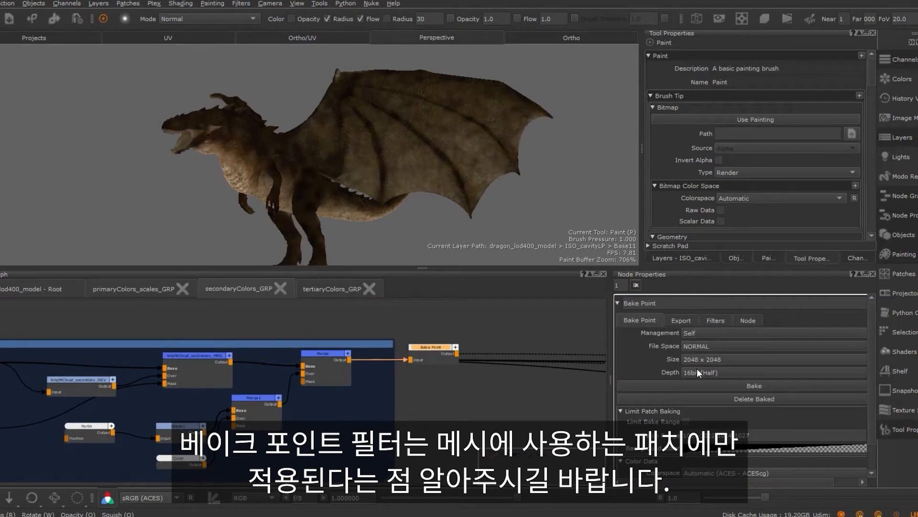
scroll(698, 423, down, 1)
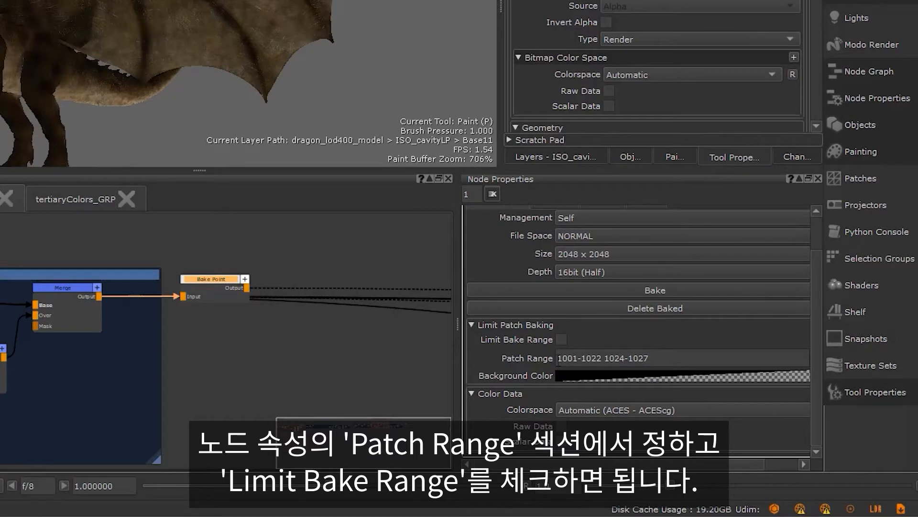
click(560, 339)
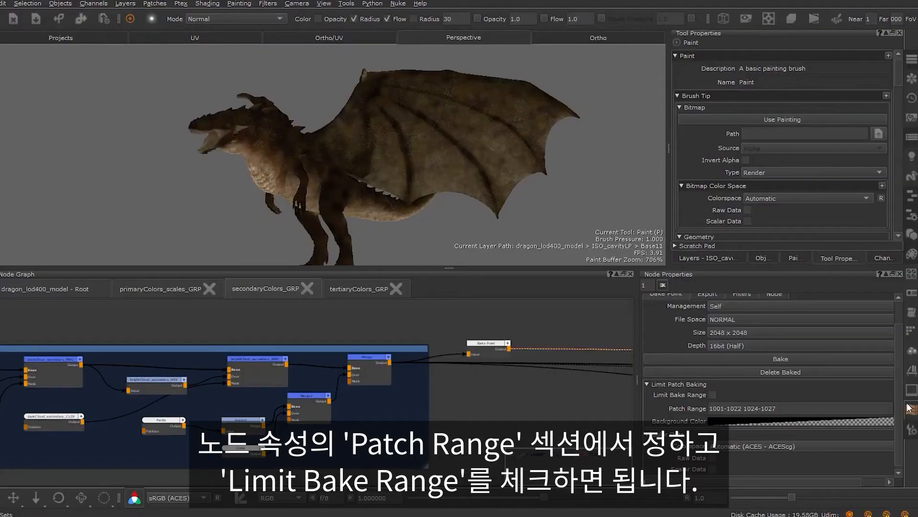
Bake the Bake Point node that follows the Merge node
scroll(757, 385, up, 2)
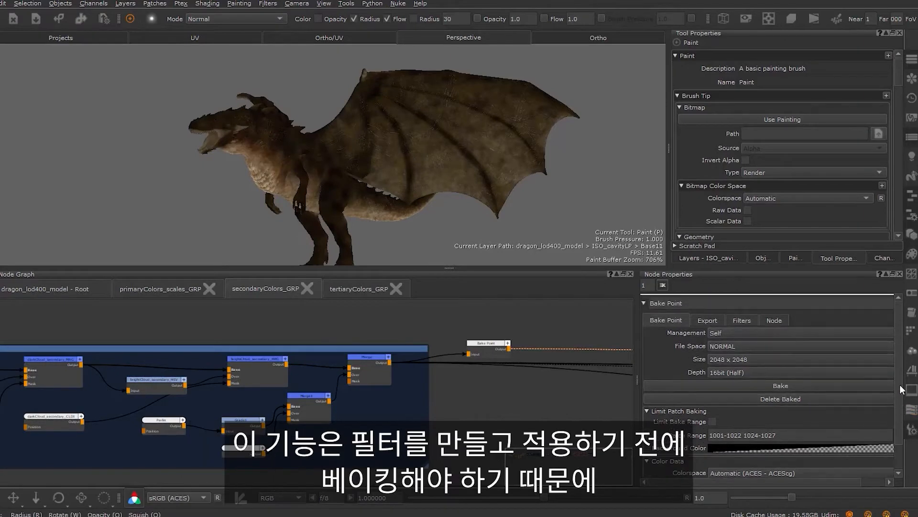
click(759, 383)
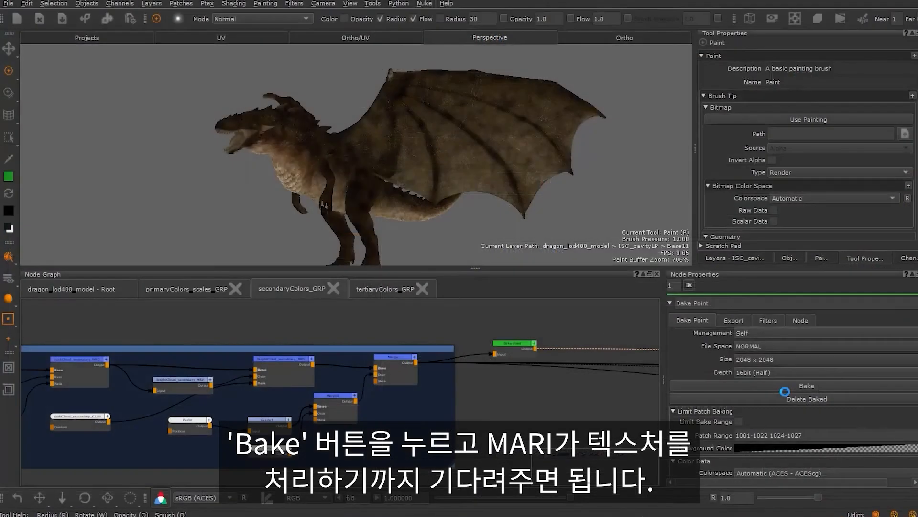
scroll(527, 327, up, 4)
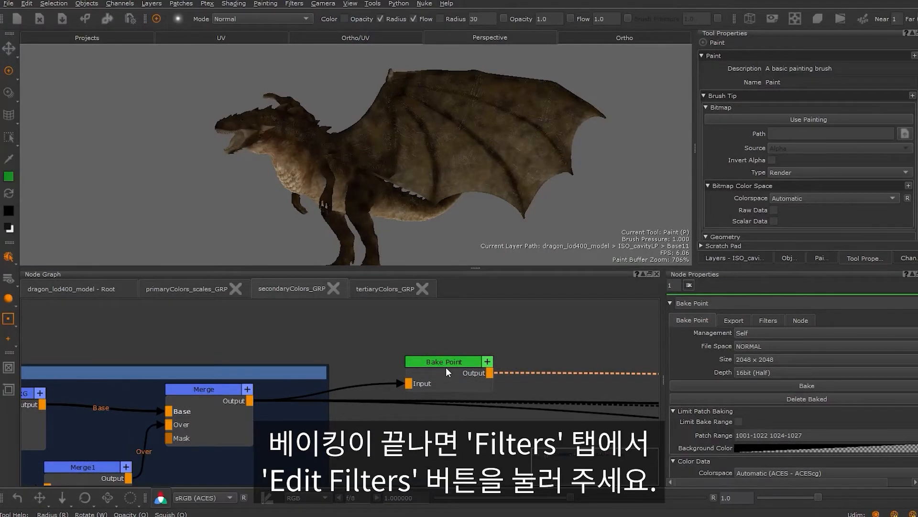
Open the Bake Point's filter editor and add a Gaussian filter followed by an Emboss filter
click(778, 320)
click(628, 387)
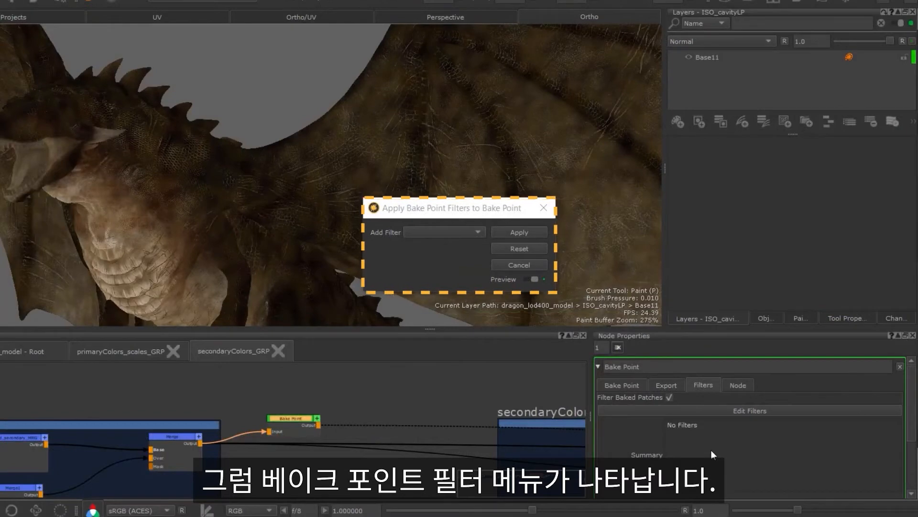
click(463, 233)
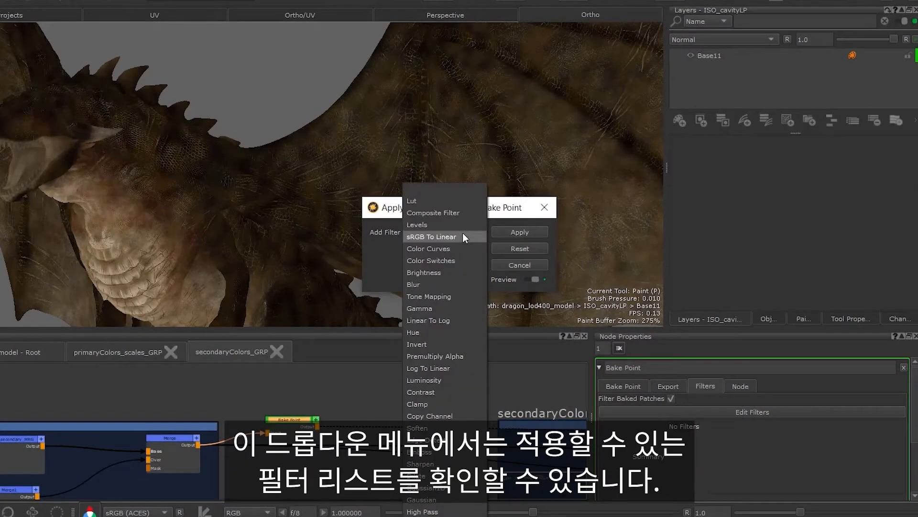
click(448, 497)
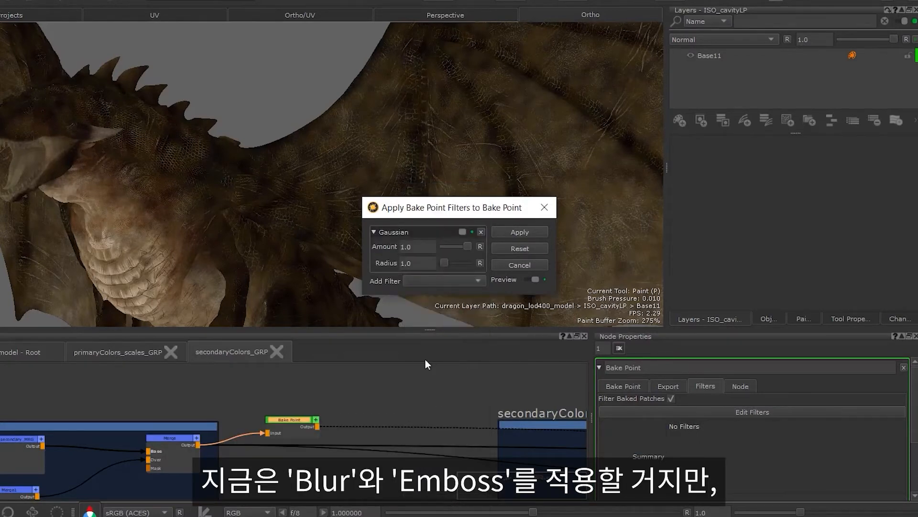
click(420, 281)
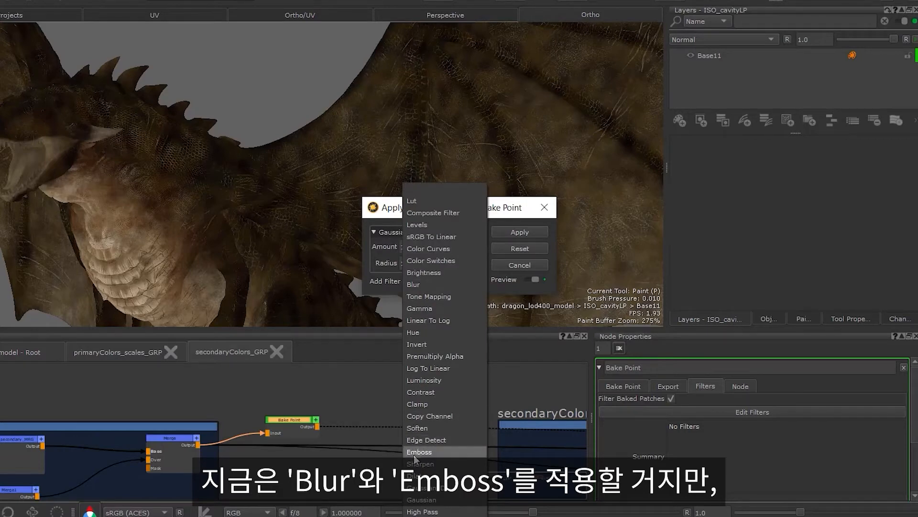
click(414, 455)
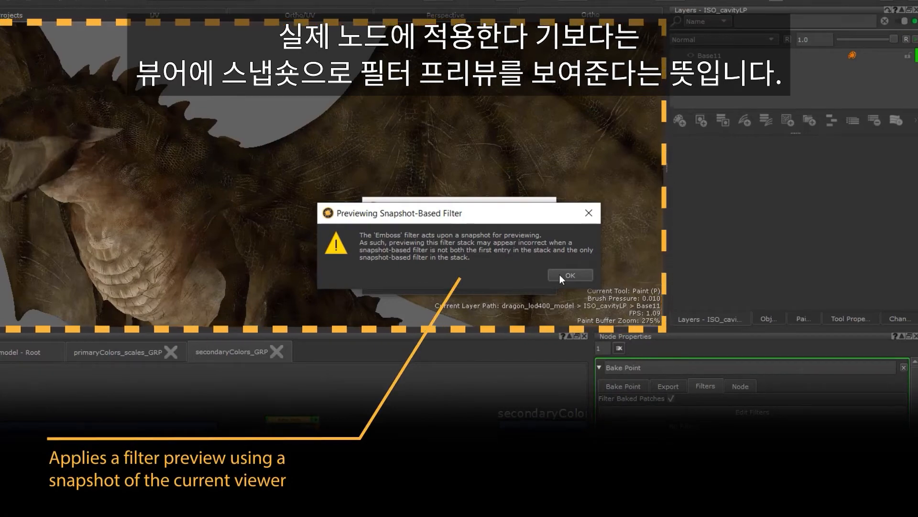
click(560, 275)
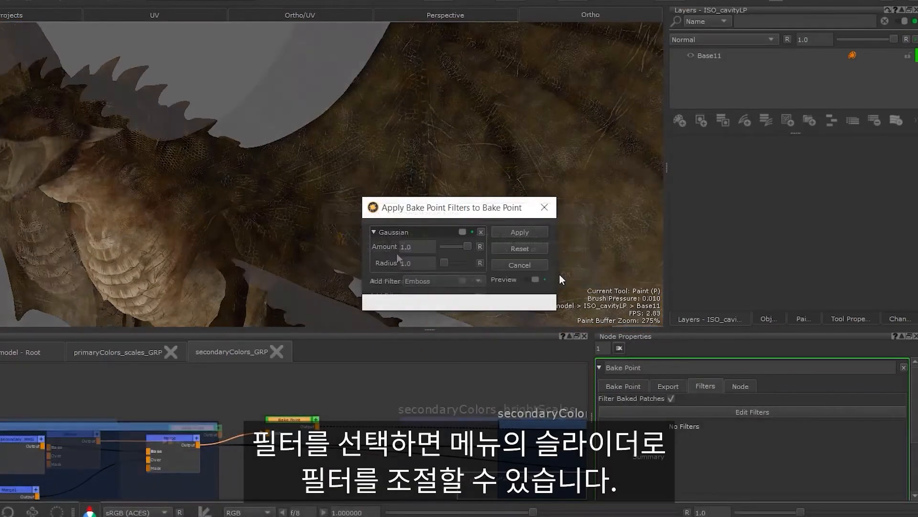
Set the Gaussian radius to 30.96, compare the result with the preview off, and apply the filter stack to the Bake Point
drag(444, 262, 454, 262)
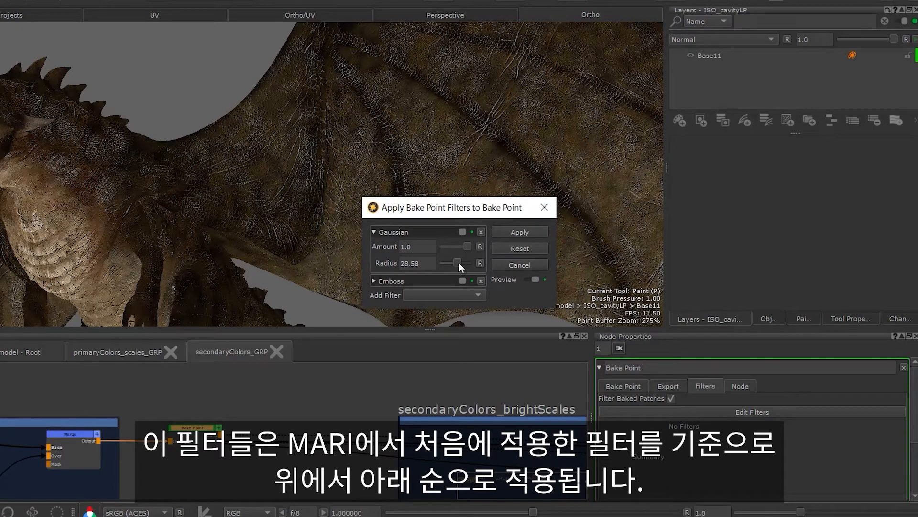
drag(458, 262, 460, 262)
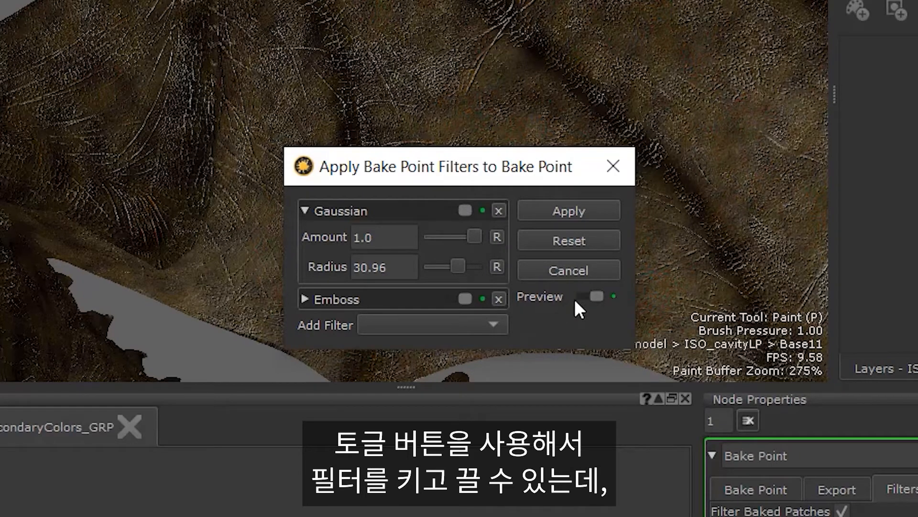
click(455, 209)
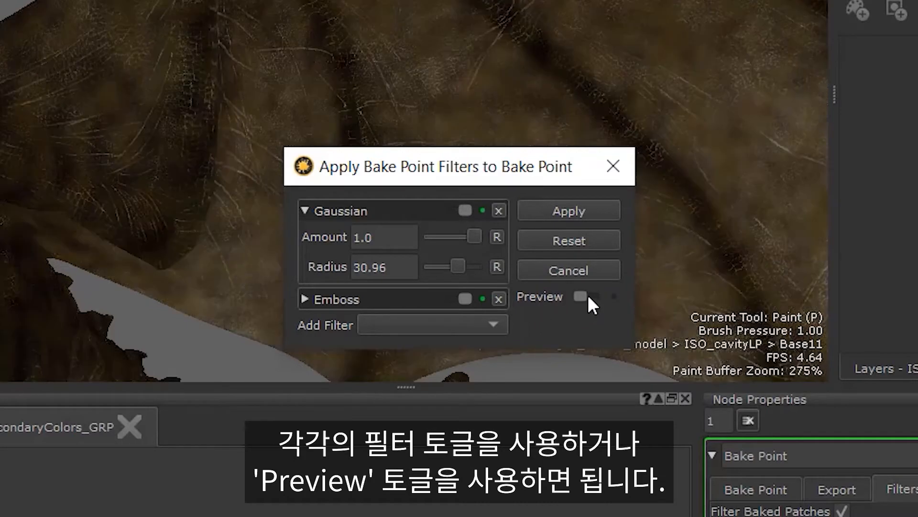
click(586, 296)
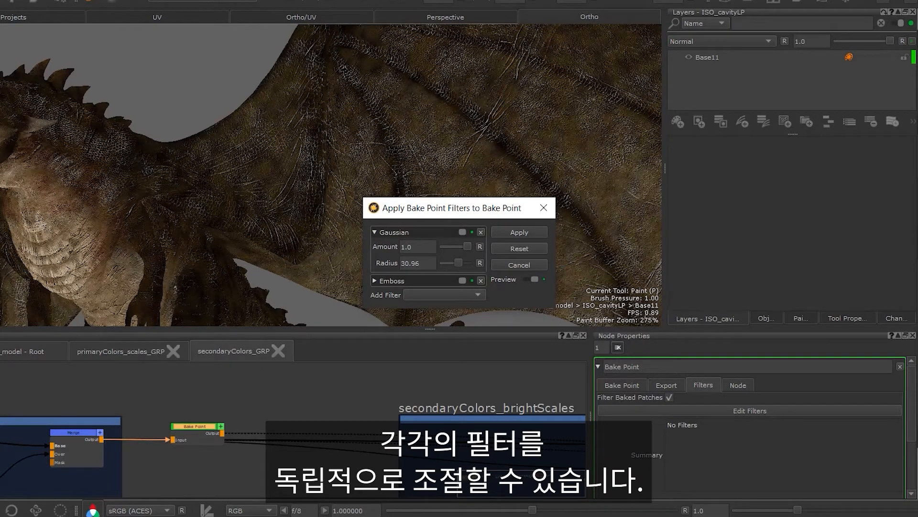
click(512, 234)
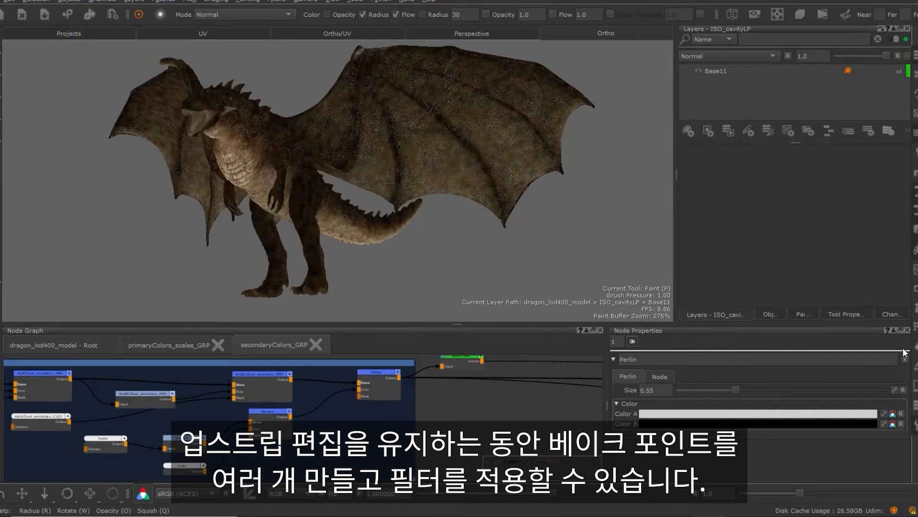
Create a second 2048 x 2048, 16bit (Half) Bake Point node and insert it between Merge1 and Merge
click(497, 426)
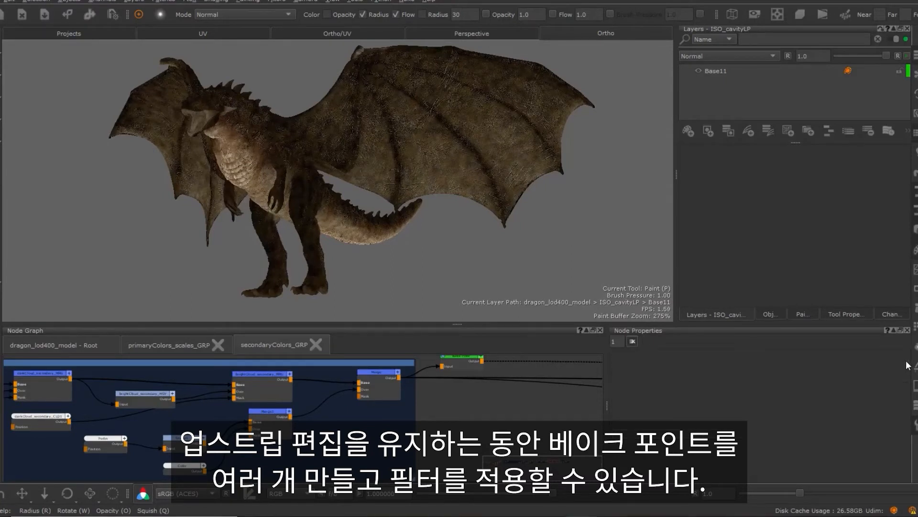
key(Tab)
text(bak)
key(Return)
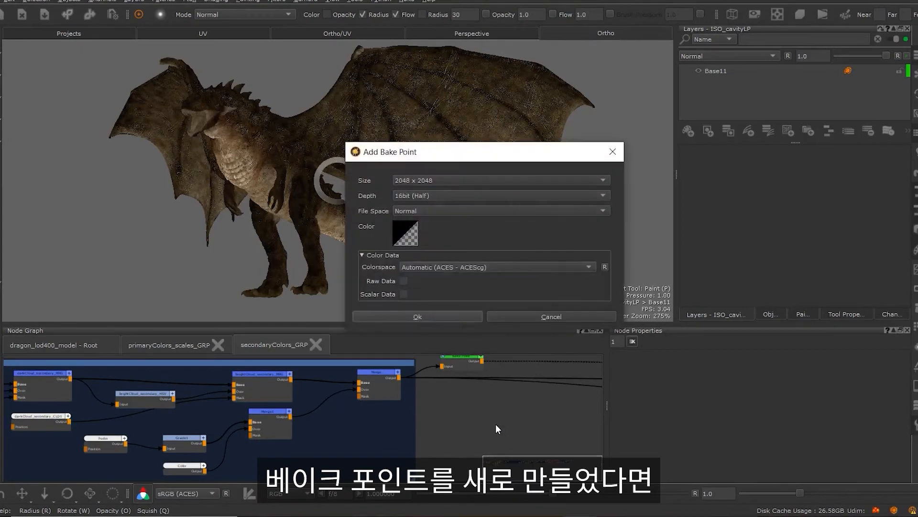
click(468, 320)
drag(528, 430, 360, 424)
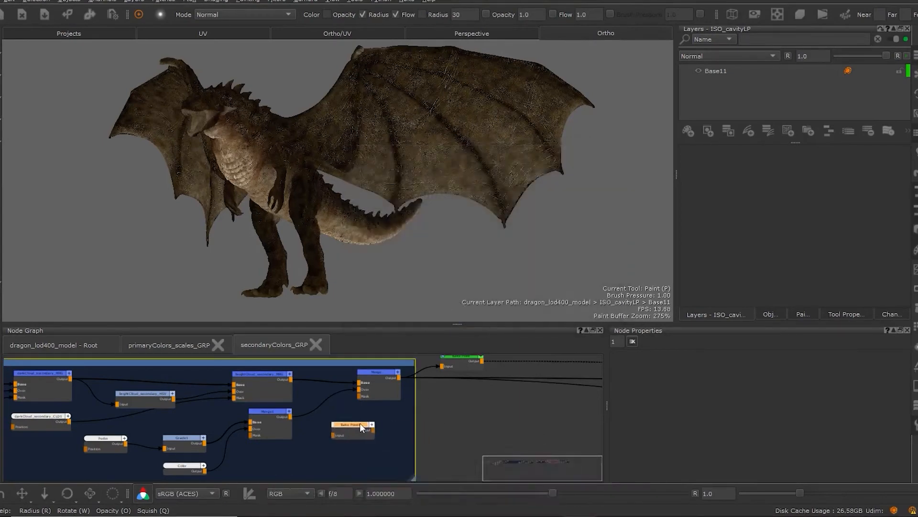
drag(328, 398, 361, 389)
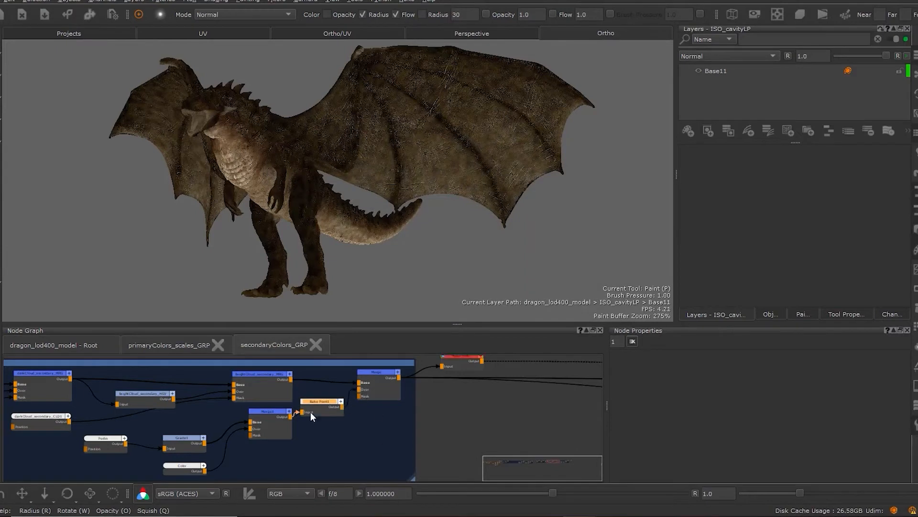
Bake the new Bake Point after Merge1, and re-bake the downstream Bake Point after Merge
double_click(328, 401)
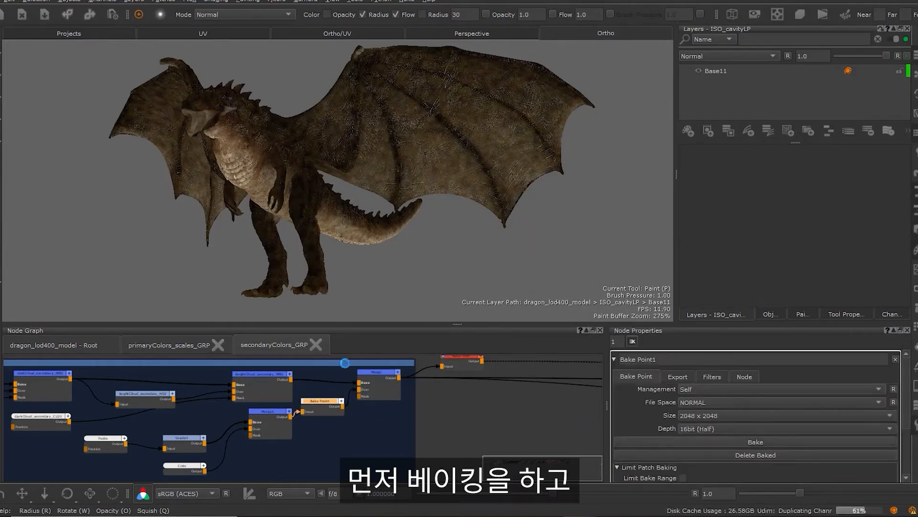
double_click(467, 363)
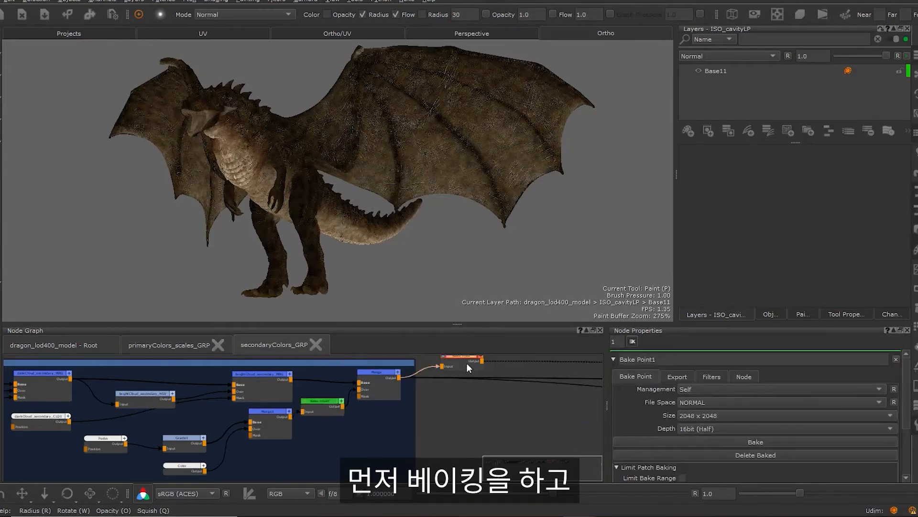
click(667, 441)
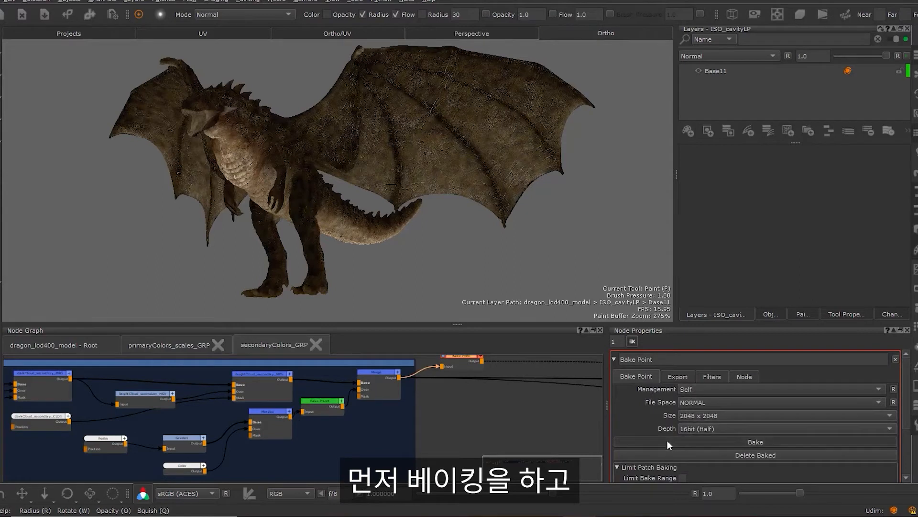
Add a Hue filter to the Bake Point after Merge1, set its hue to about 276.92, and apply it
double_click(323, 412)
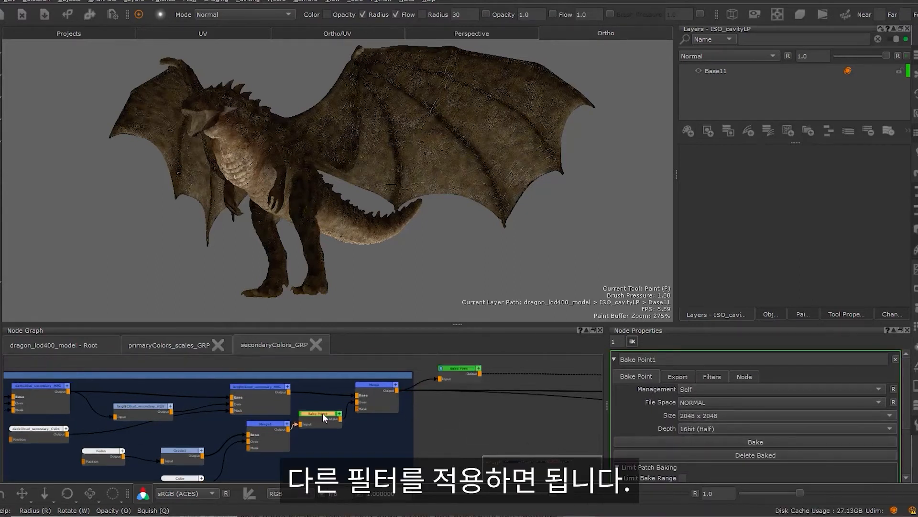
click(722, 377)
click(719, 402)
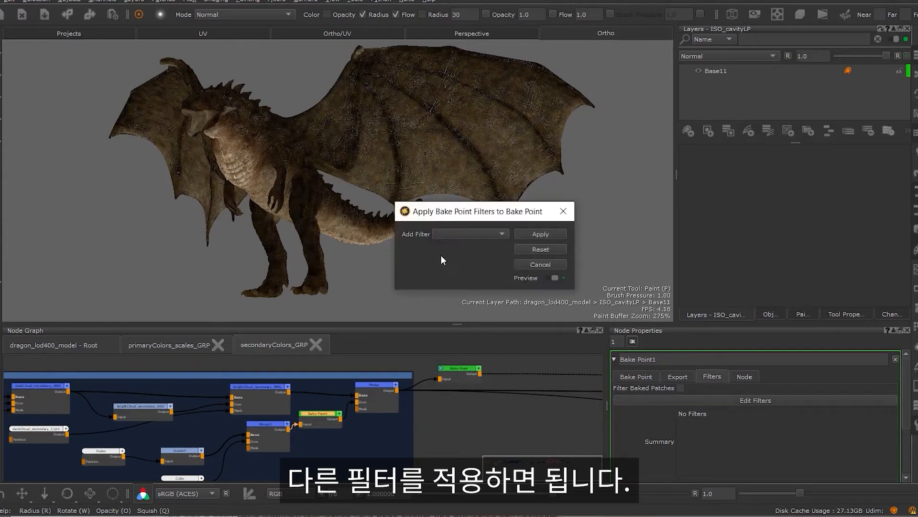
click(478, 234)
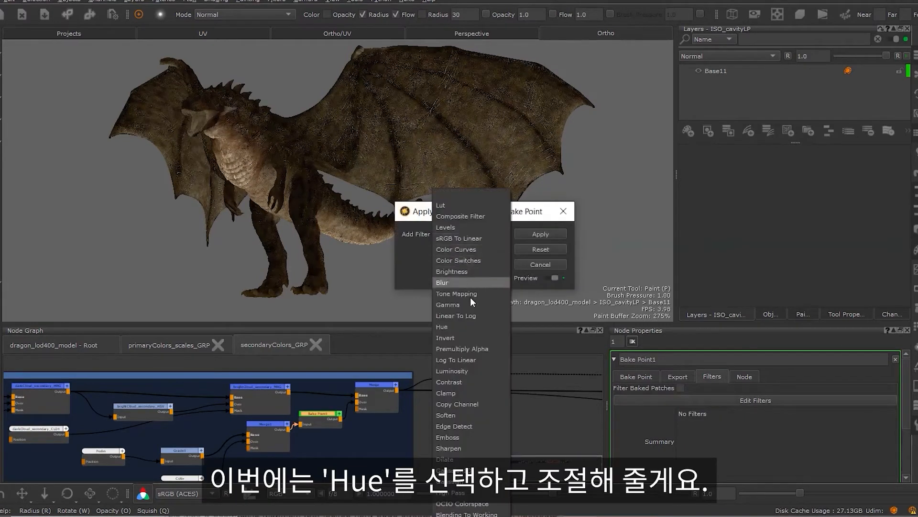
click(470, 325)
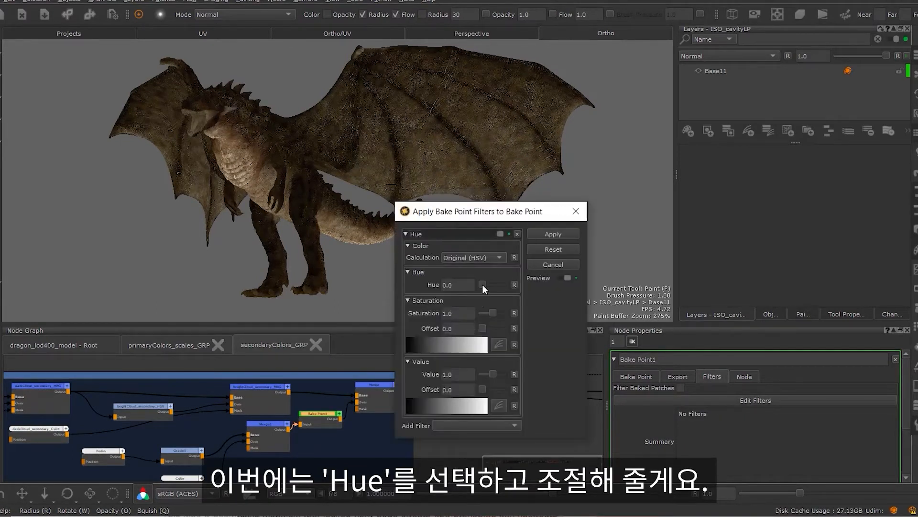
drag(482, 284, 498, 284)
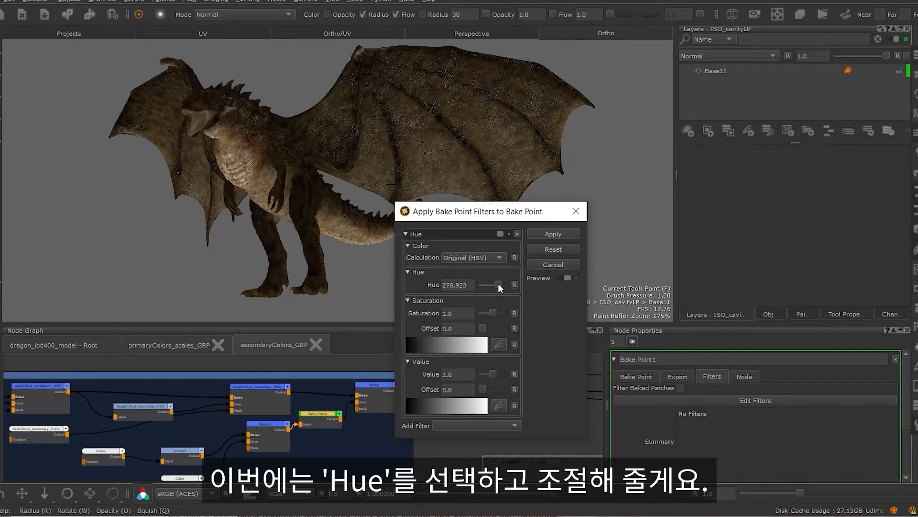
click(553, 234)
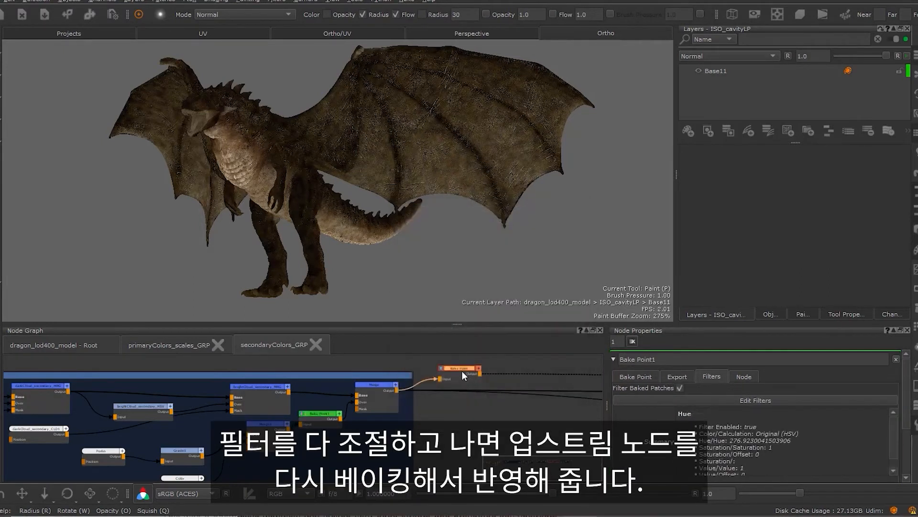
Re-bake the Bake Point after the Merge node and inspect the combined filters on the dragon
double_click(461, 371)
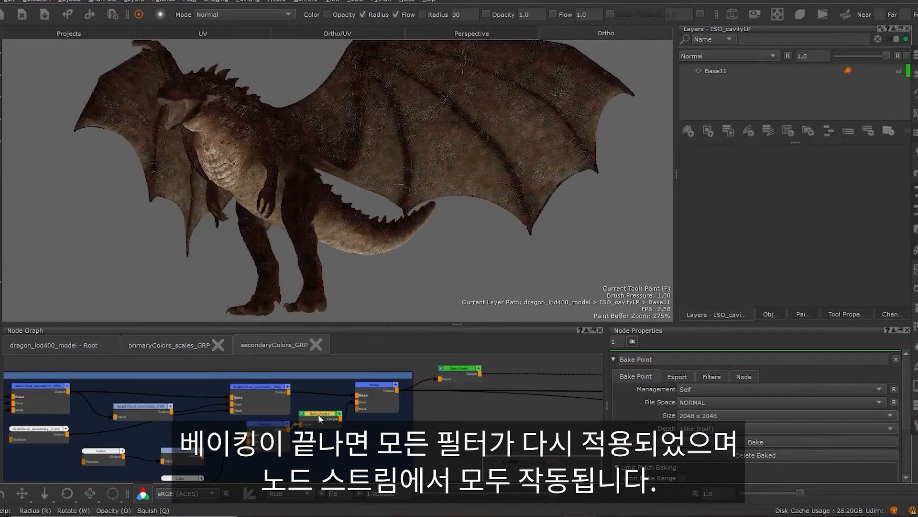
click(460, 369)
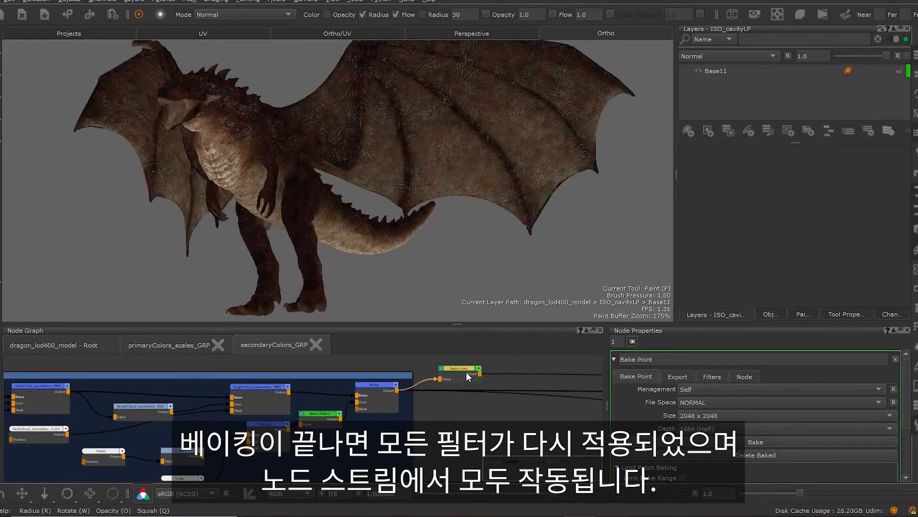
alt+drag(343, 149, 473, 137)
scroll(413, 137, up, 2)
mouse_move(414, 137)
alt+mouse_down()
mouse_move(227, 125)
mouse_move(278, 156)
alt+mouse_up()
key(p)
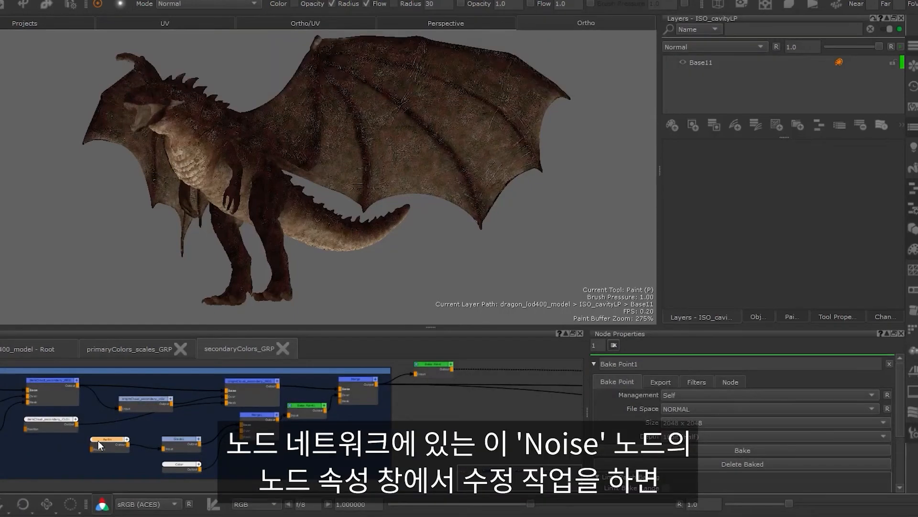
Set the size of the upstream Perlin noise node to 0.612
click(105, 440)
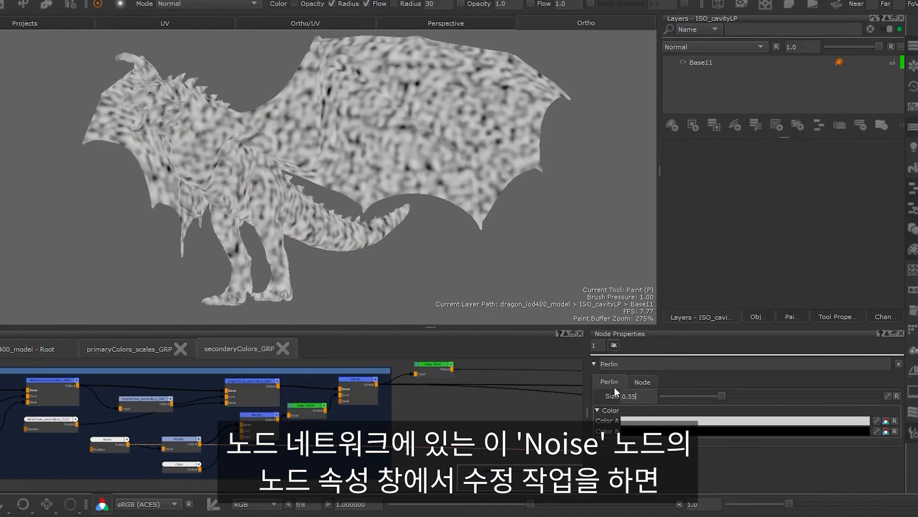
key(BackSpace)
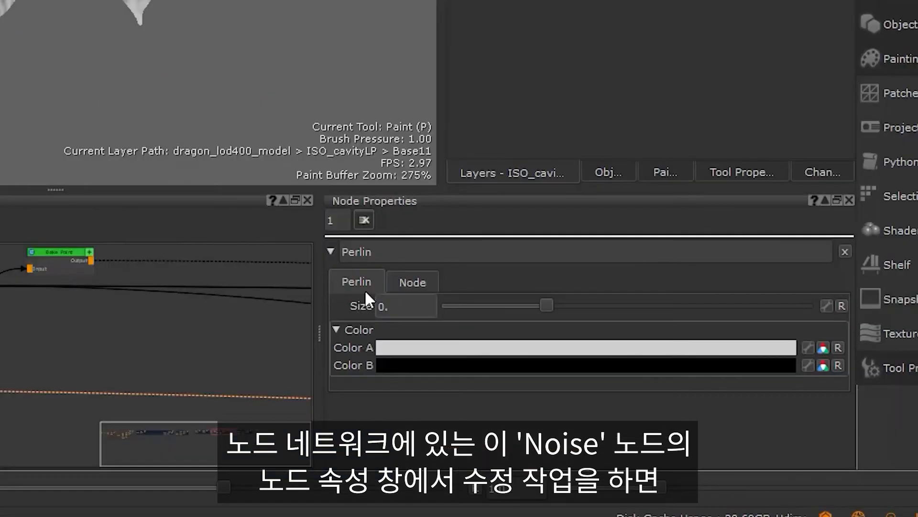
text(612)
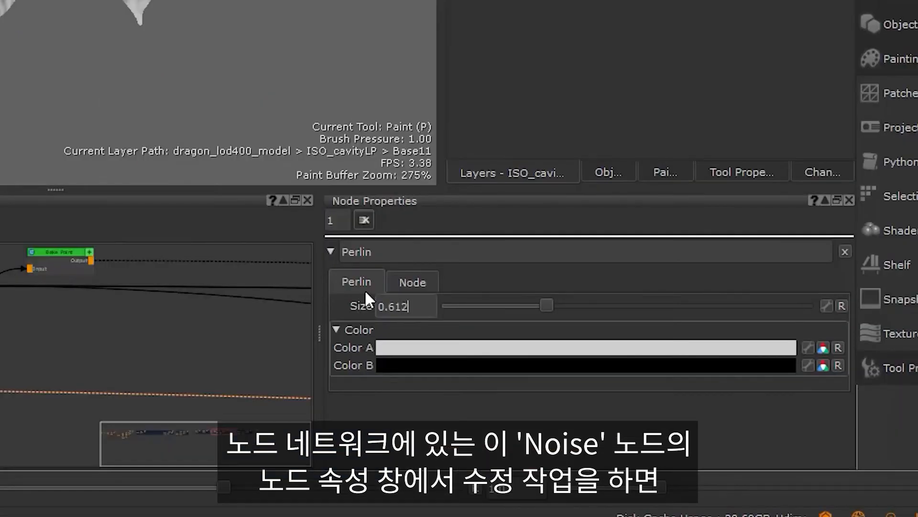
key(Return)
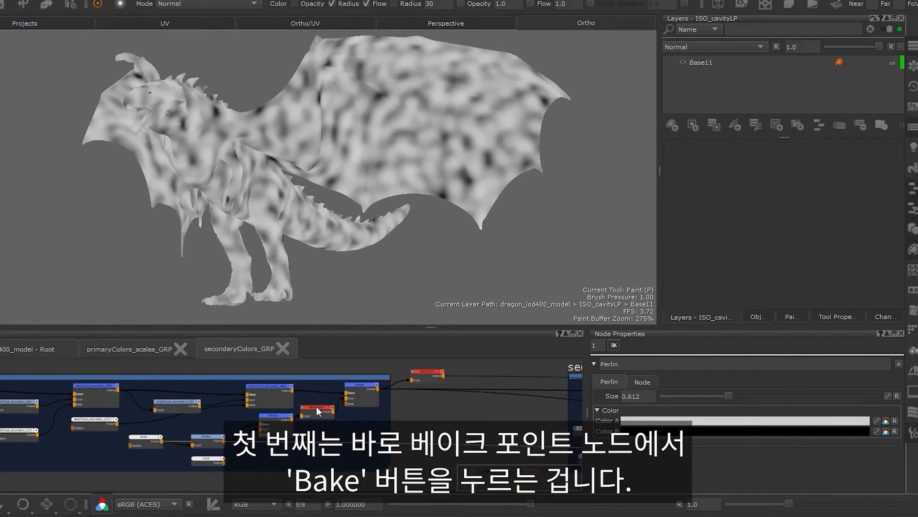
Update all Bake Points downstream of the Perlin noise node, and view the Bake Point after Merge on the dragon
click(317, 406)
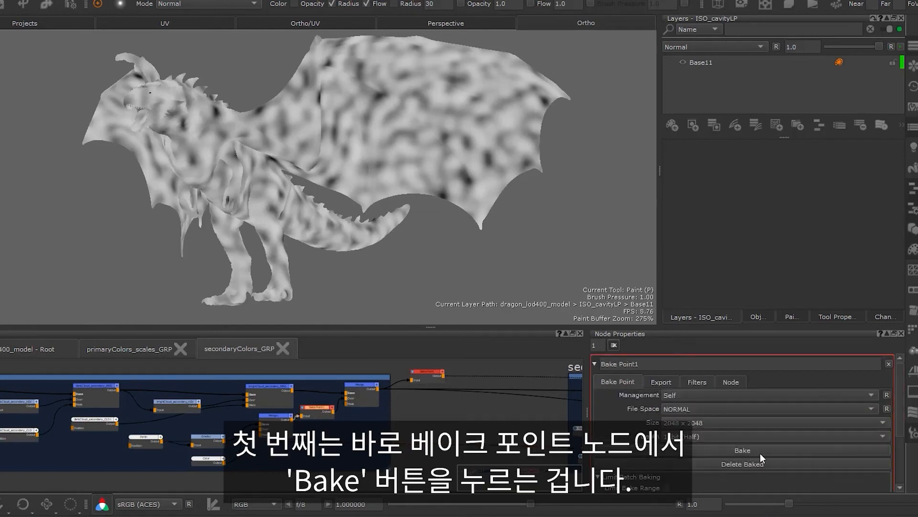
click(151, 438)
right_click(151, 438)
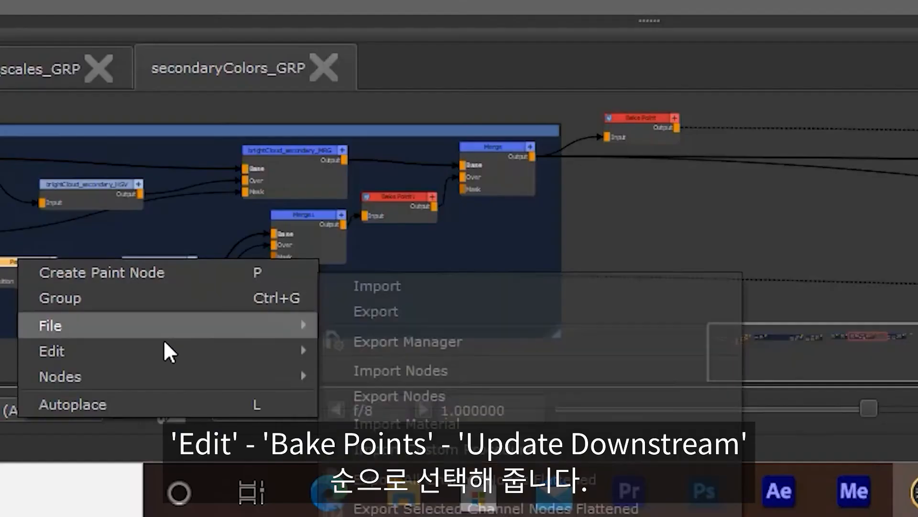
mouse_move(229, 482)
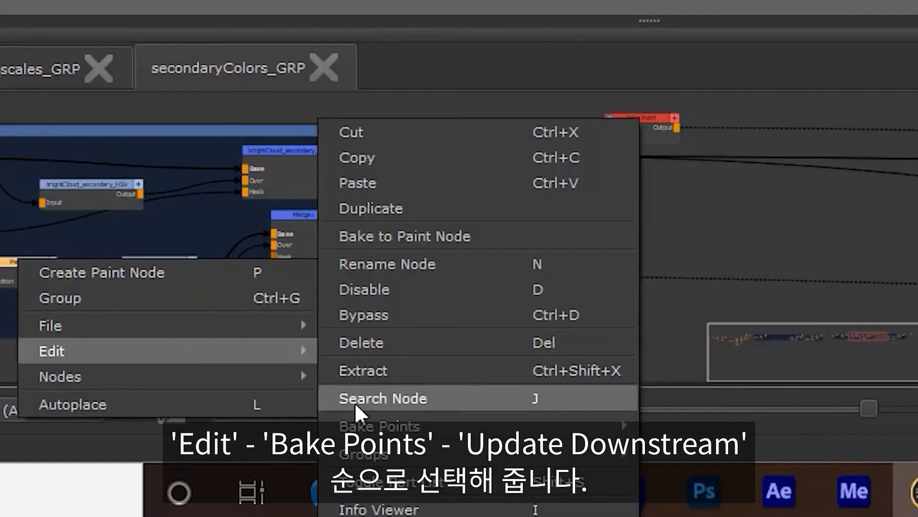
mouse_move(358, 424)
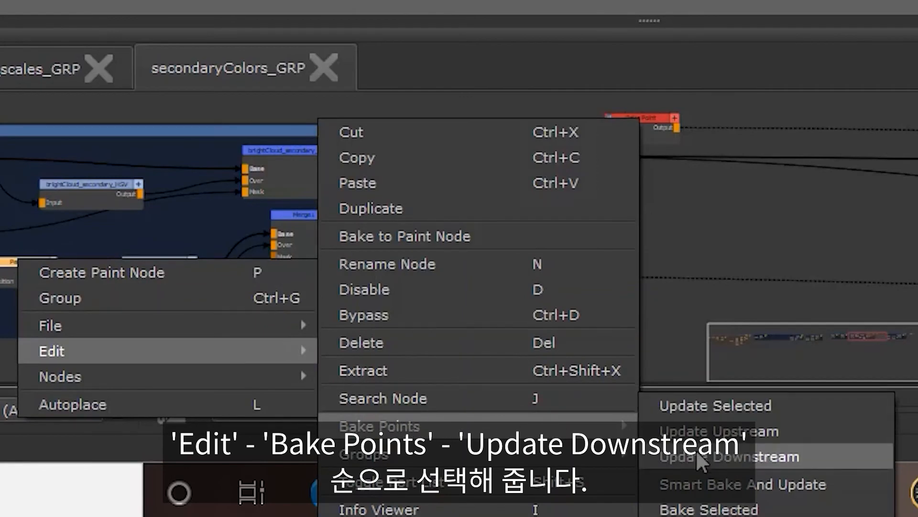
click(701, 458)
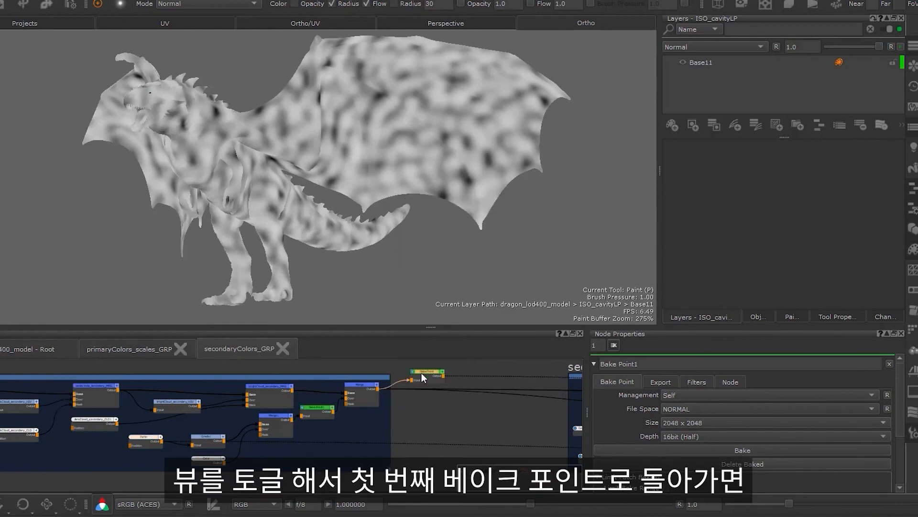
key(1)
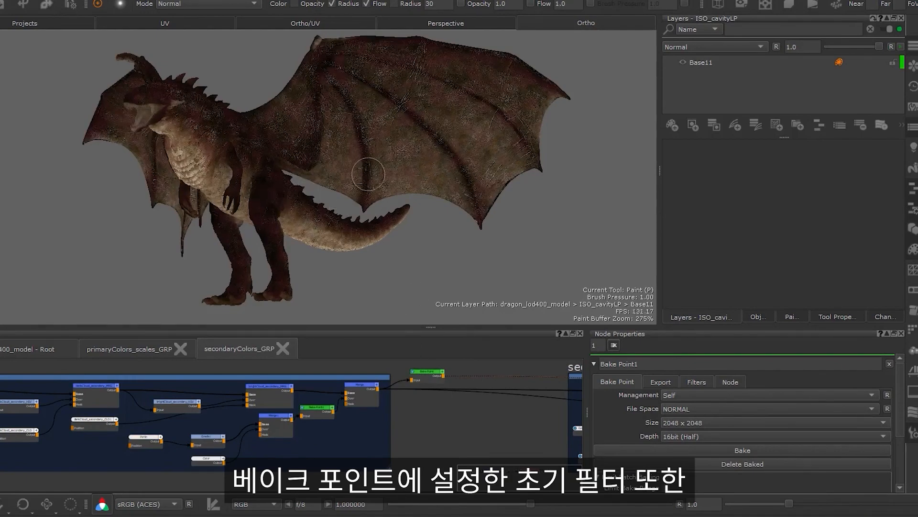
mouse_move(286, 176)
alt+mouse_down()
mouse_move(317, 188)
mouse_move(443, 186)
mouse_move(244, 189)
mouse_move(325, 163)
mouse_move(439, 159)
mouse_move(451, 180)
alt+mouse_up()
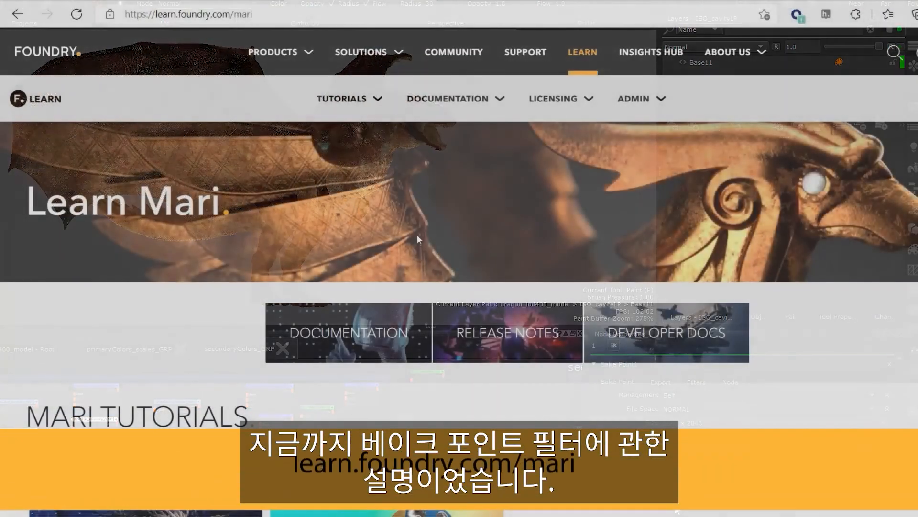
Switch to the learn.foundry.com/mari page in the web browser and look through its Mari tutorials down to the Texturing section
scroll(418, 239, down, 2)
scroll(418, 239, down, 8)
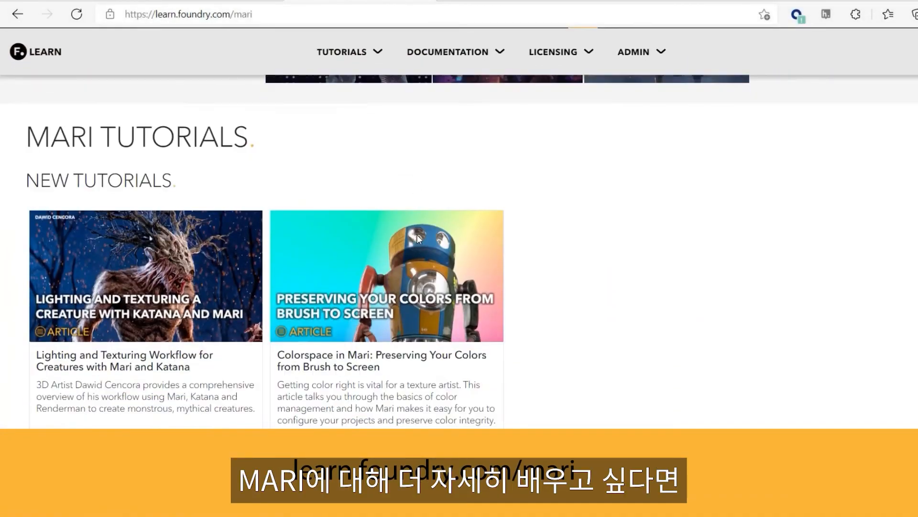
scroll(417, 235, down, 9)
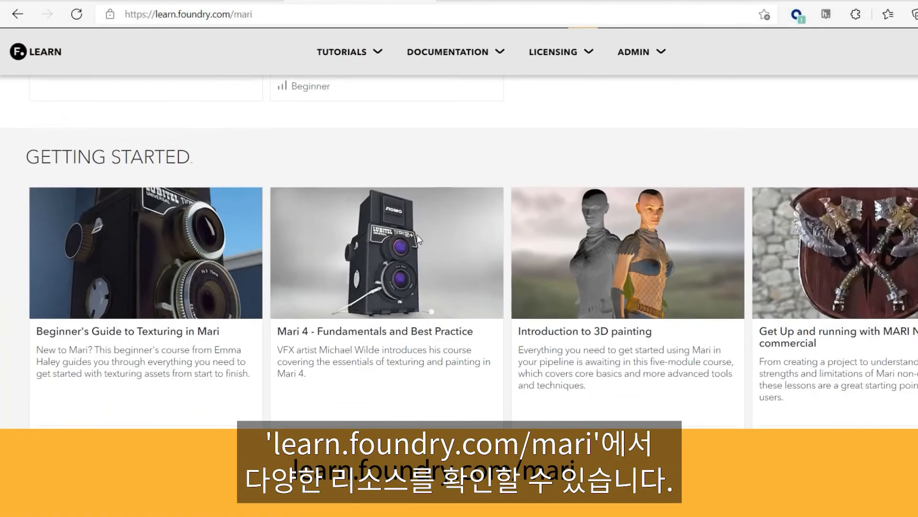
scroll(418, 238, down, 9)
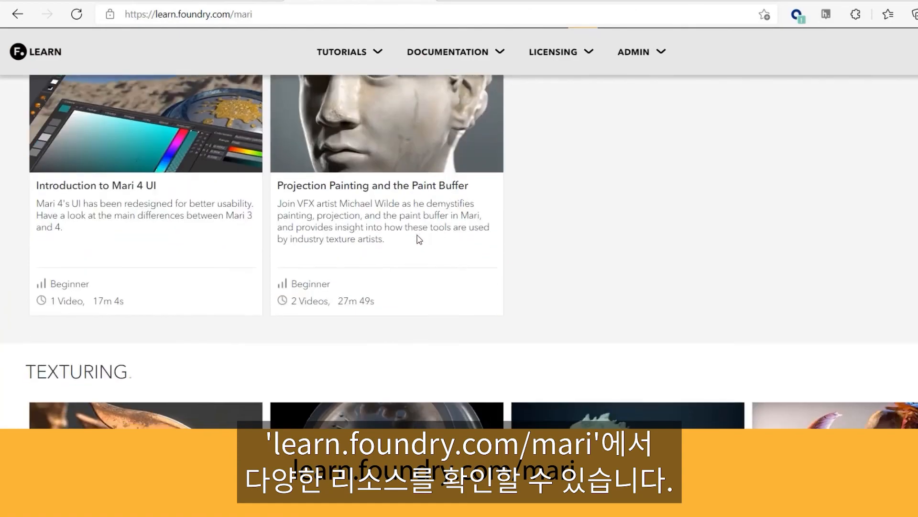